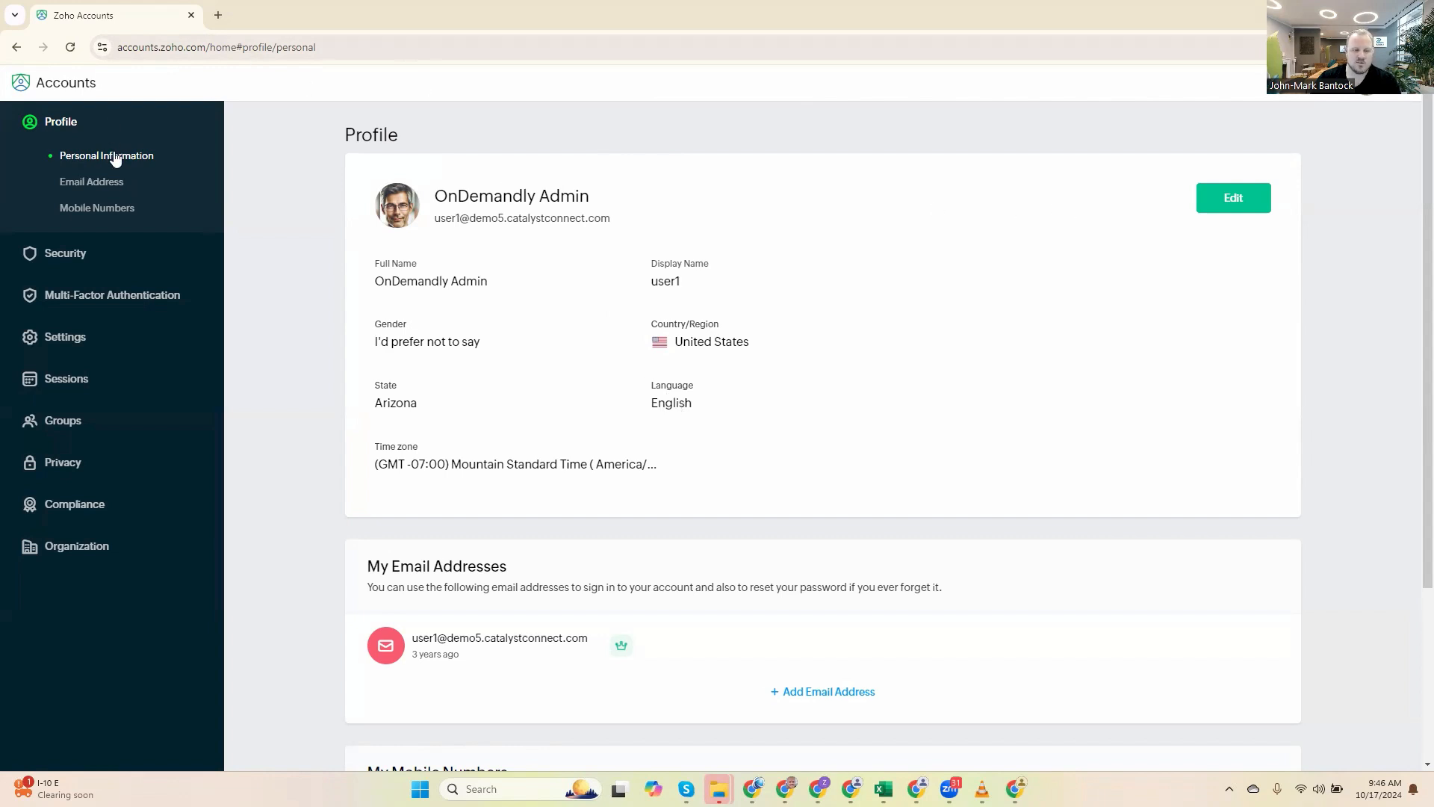
Open the personal profile for editing and view the available language options, leaving the language as English.
left_click(1225, 200)
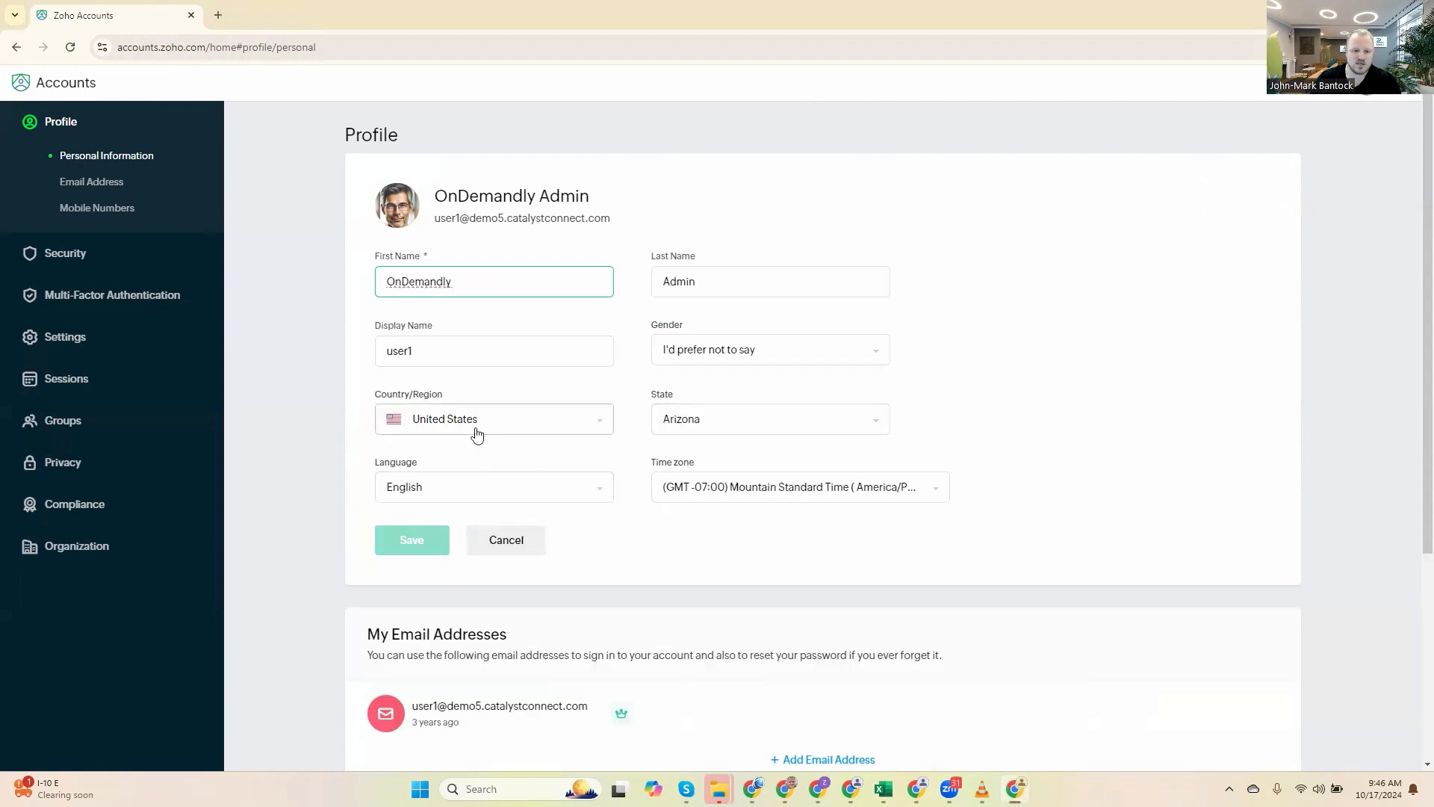
left_click(502, 498)
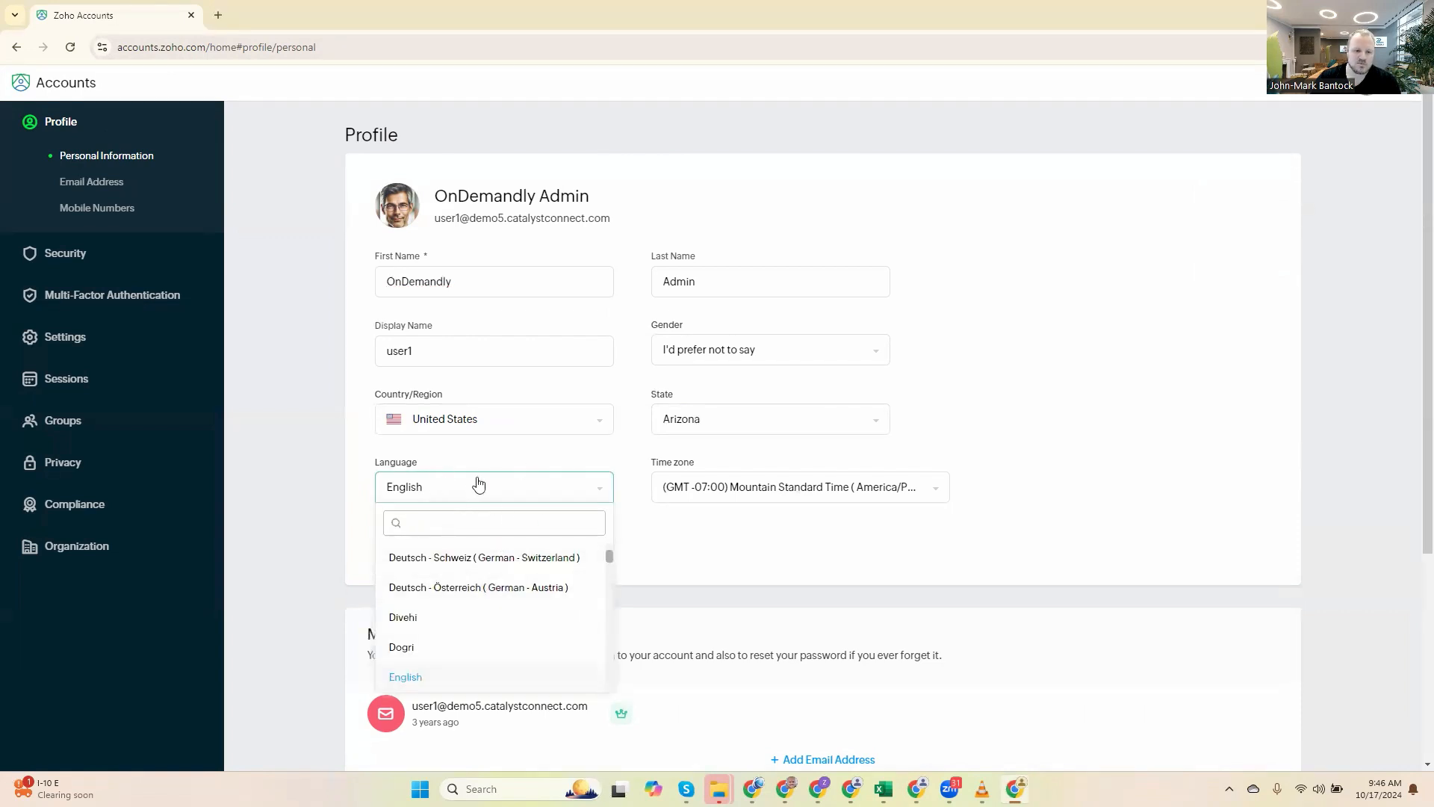
left_click(661, 530)
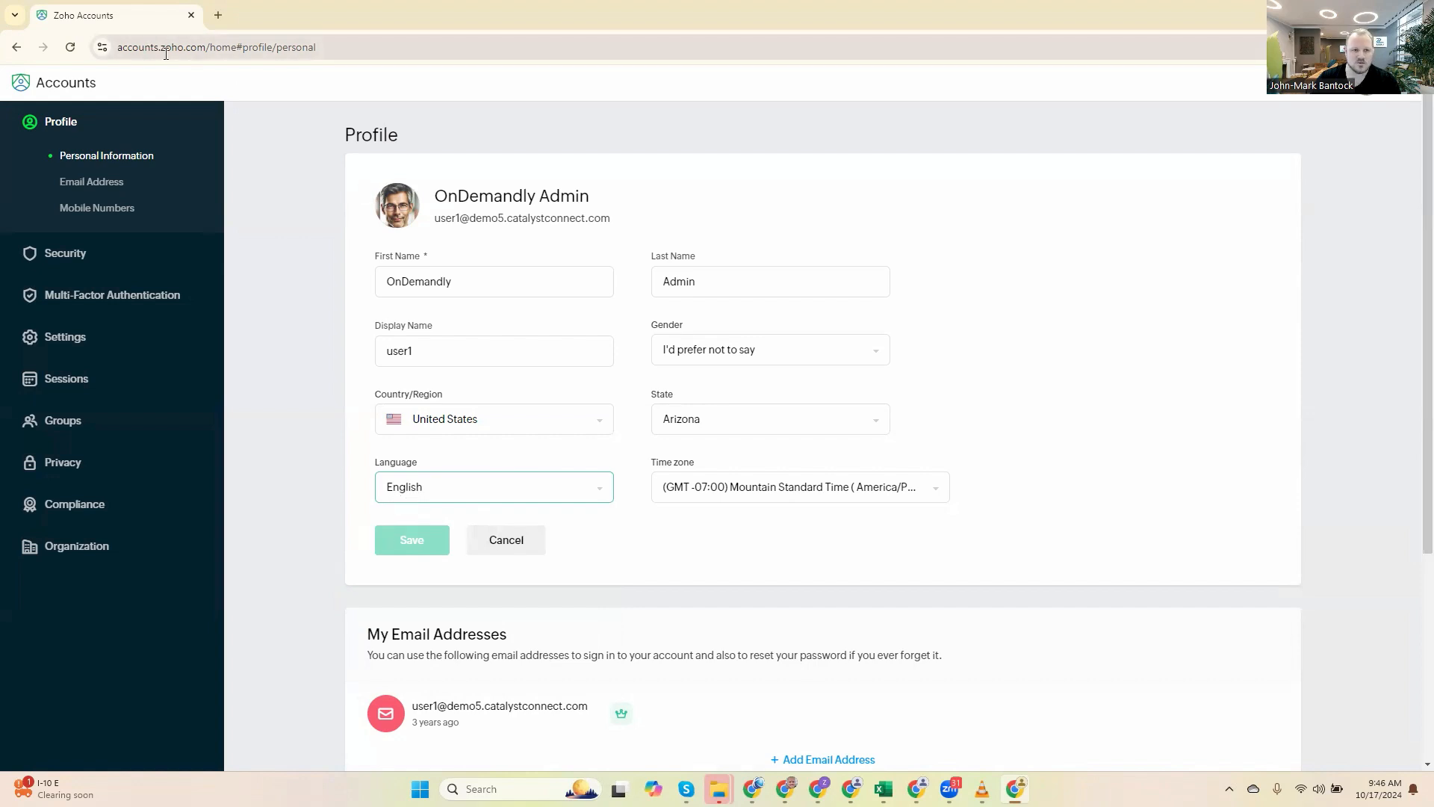
Open crm.zoho.com in a new browser tab, accepting the ad privacy notice.
left_click(217, 15)
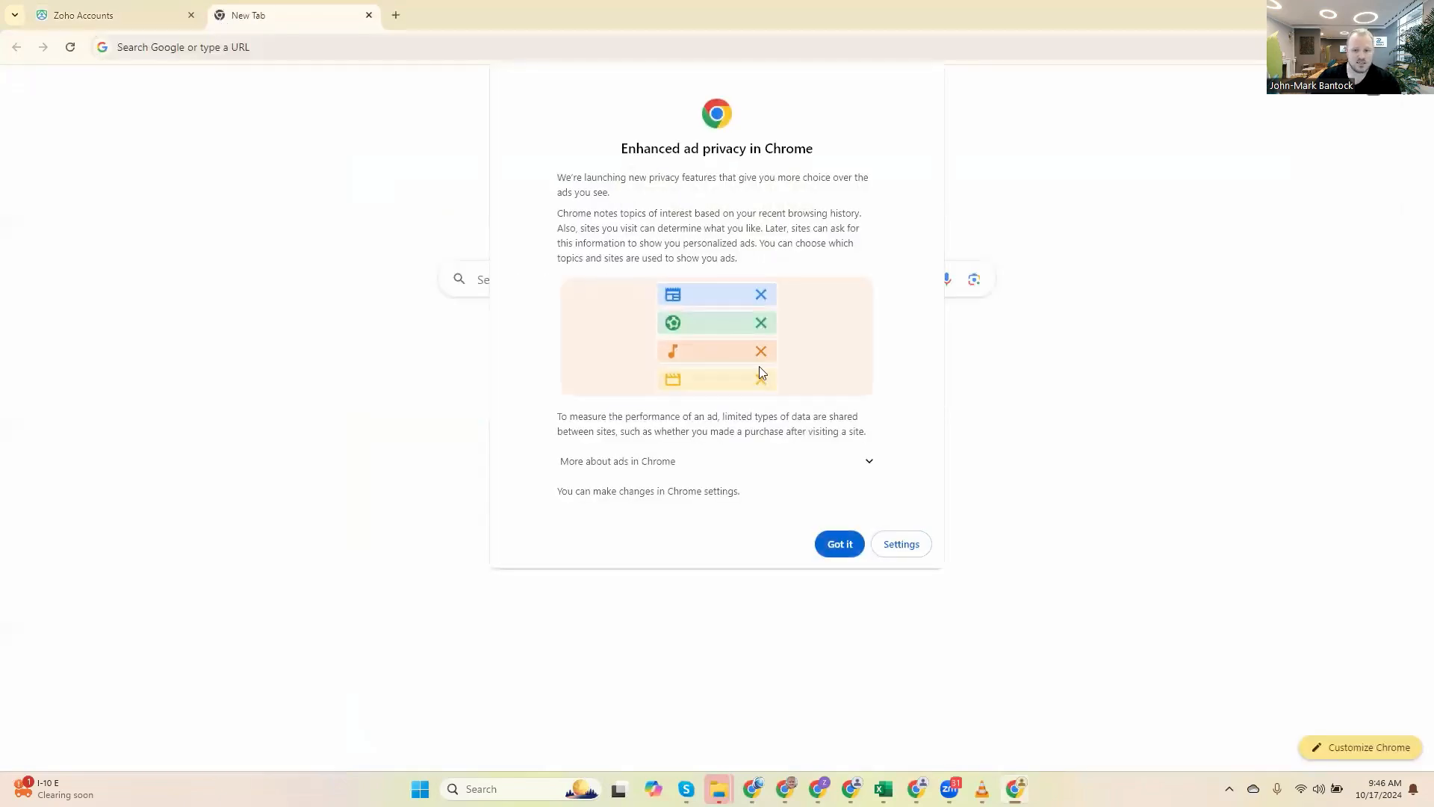
left_click(838, 545)
left_click(318, 53)
type("crm.zoho.com")
key("Return")
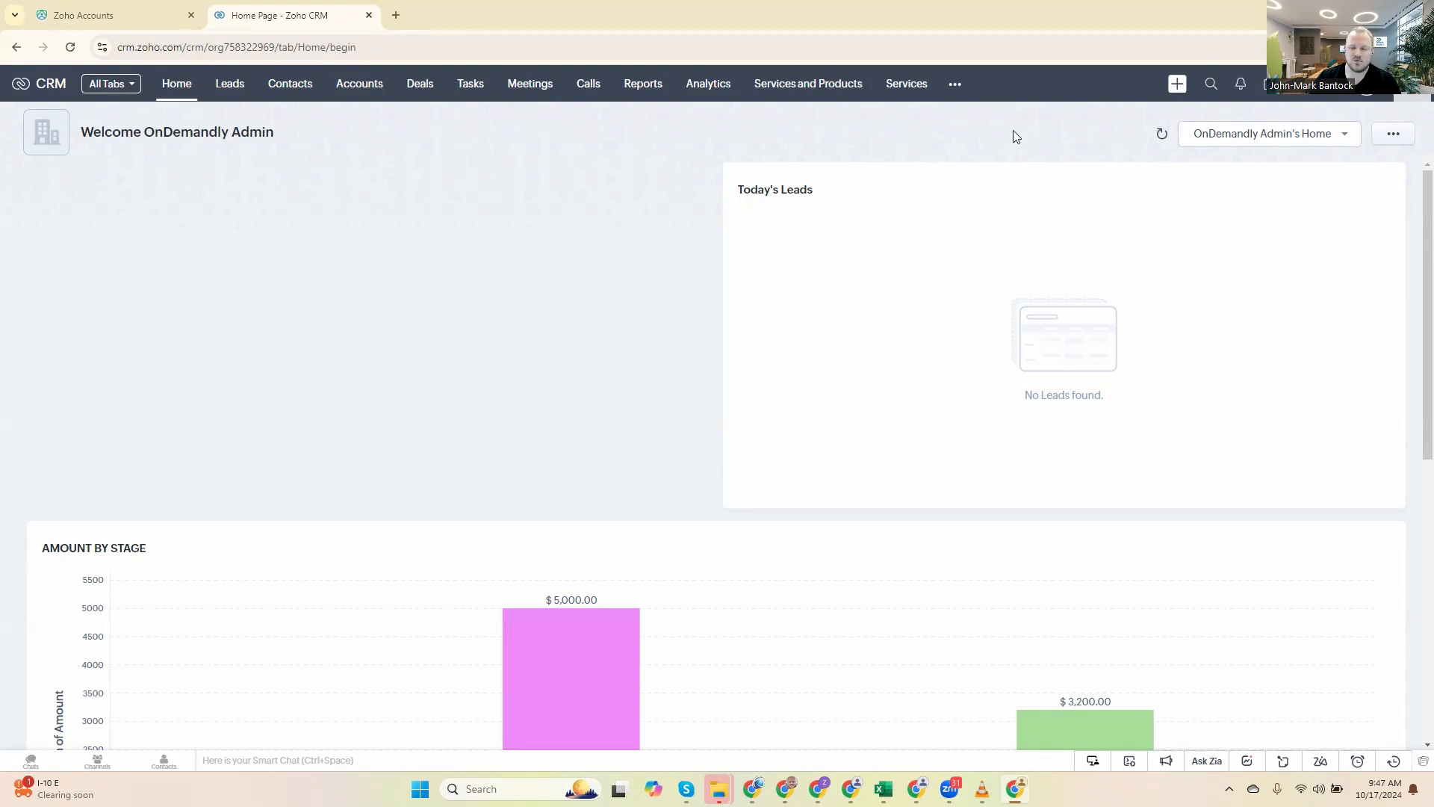
Allow the CRM site's notifications, view the New User Registration email template in its editor, and leave without saving.
left_click(1333, 96)
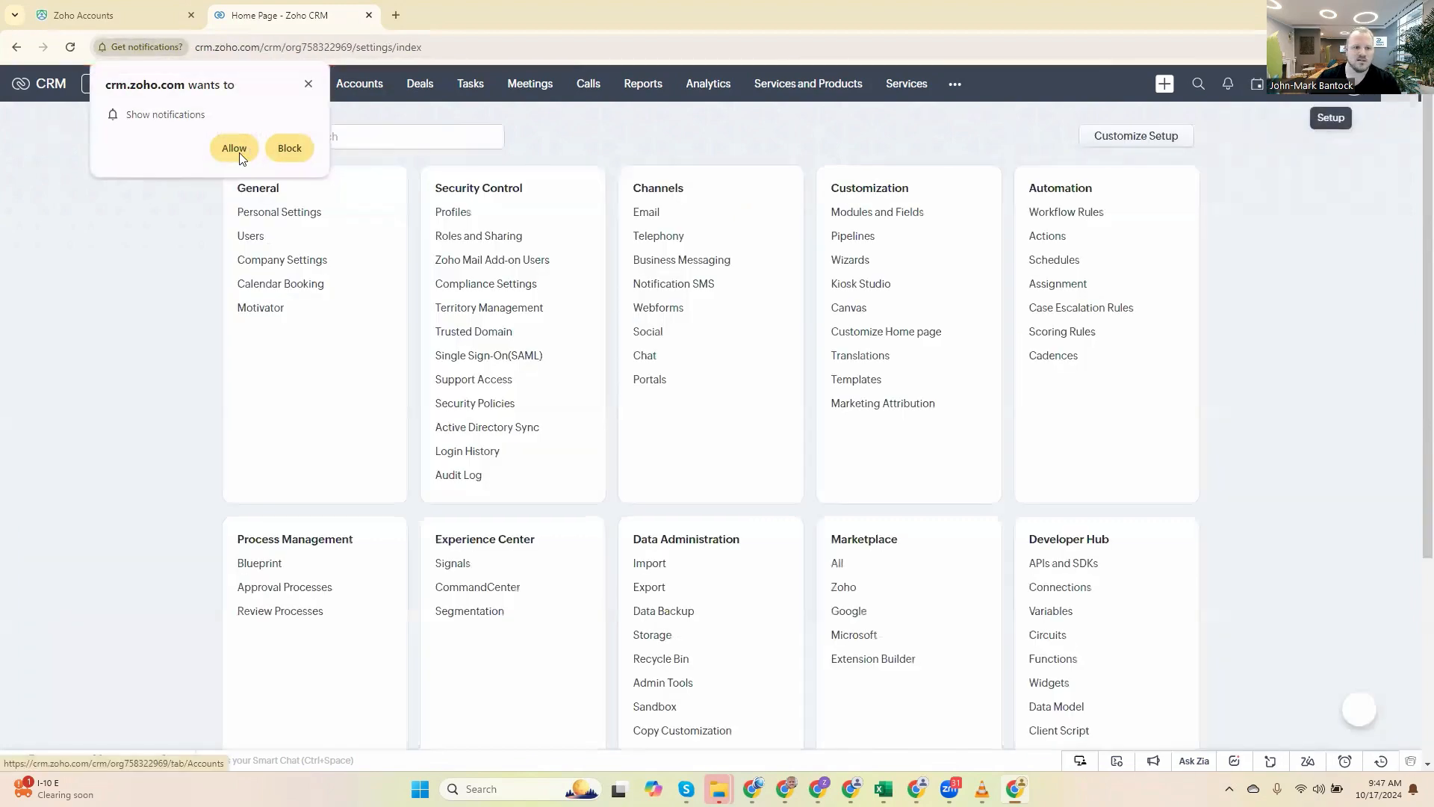
left_click(239, 149)
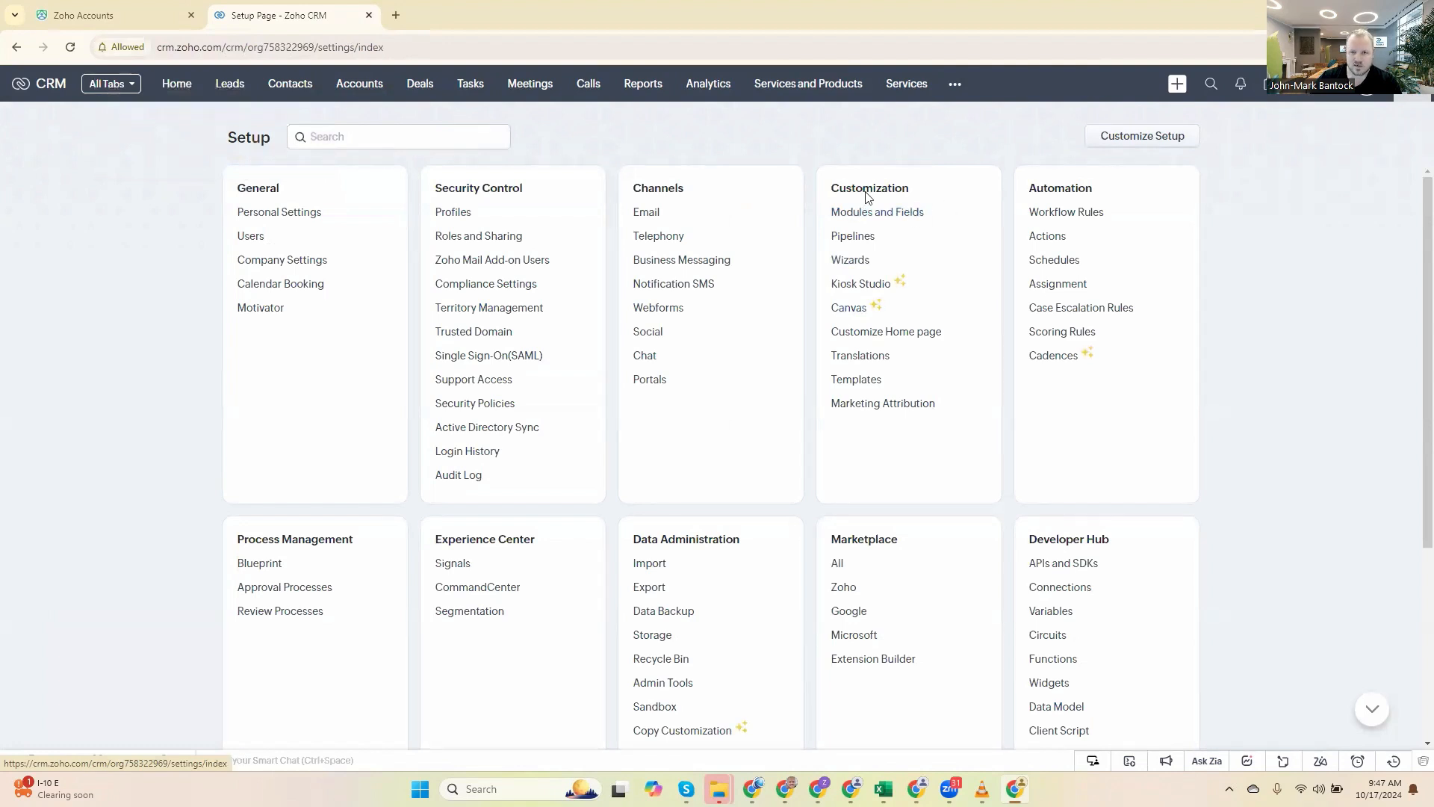
left_click(857, 380)
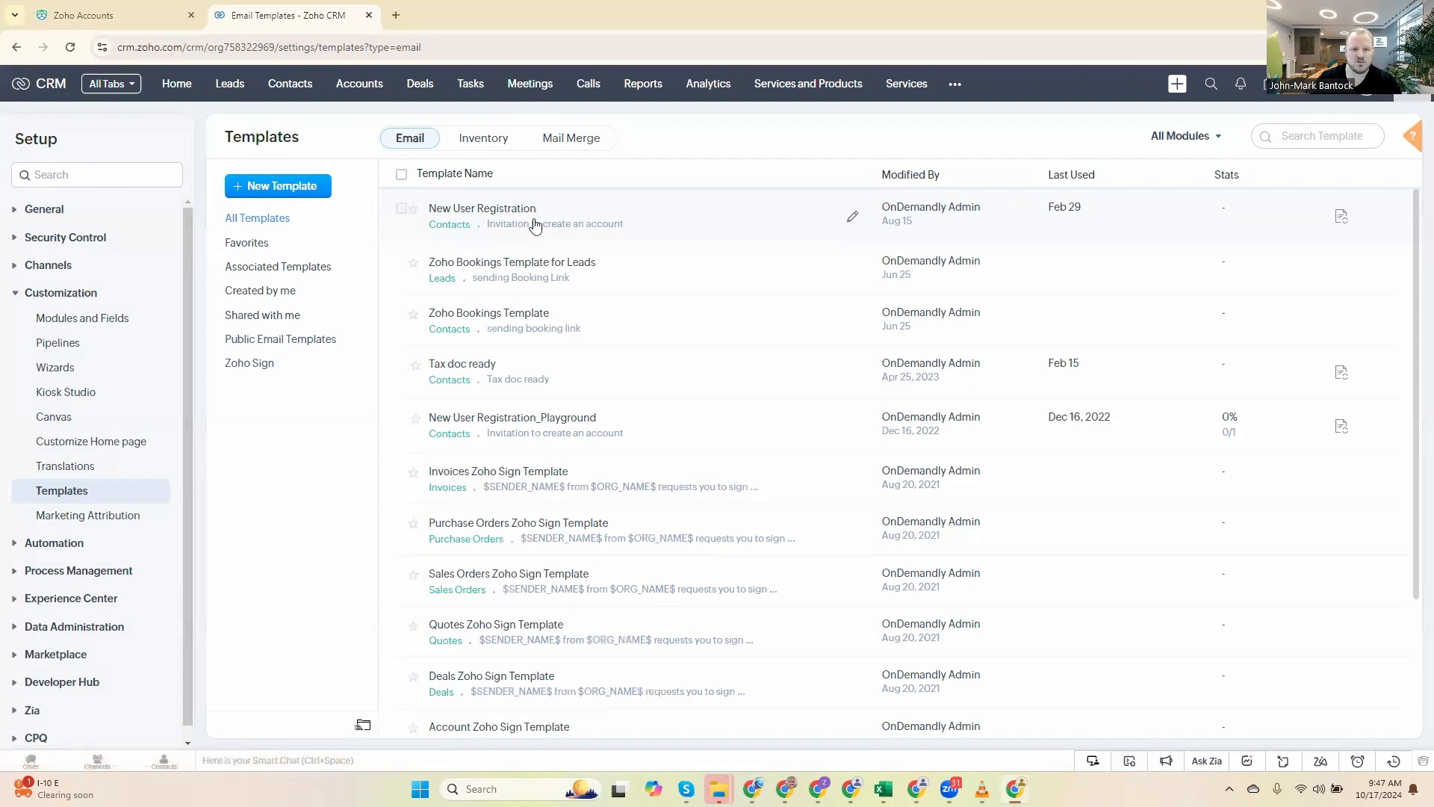
left_click(850, 223)
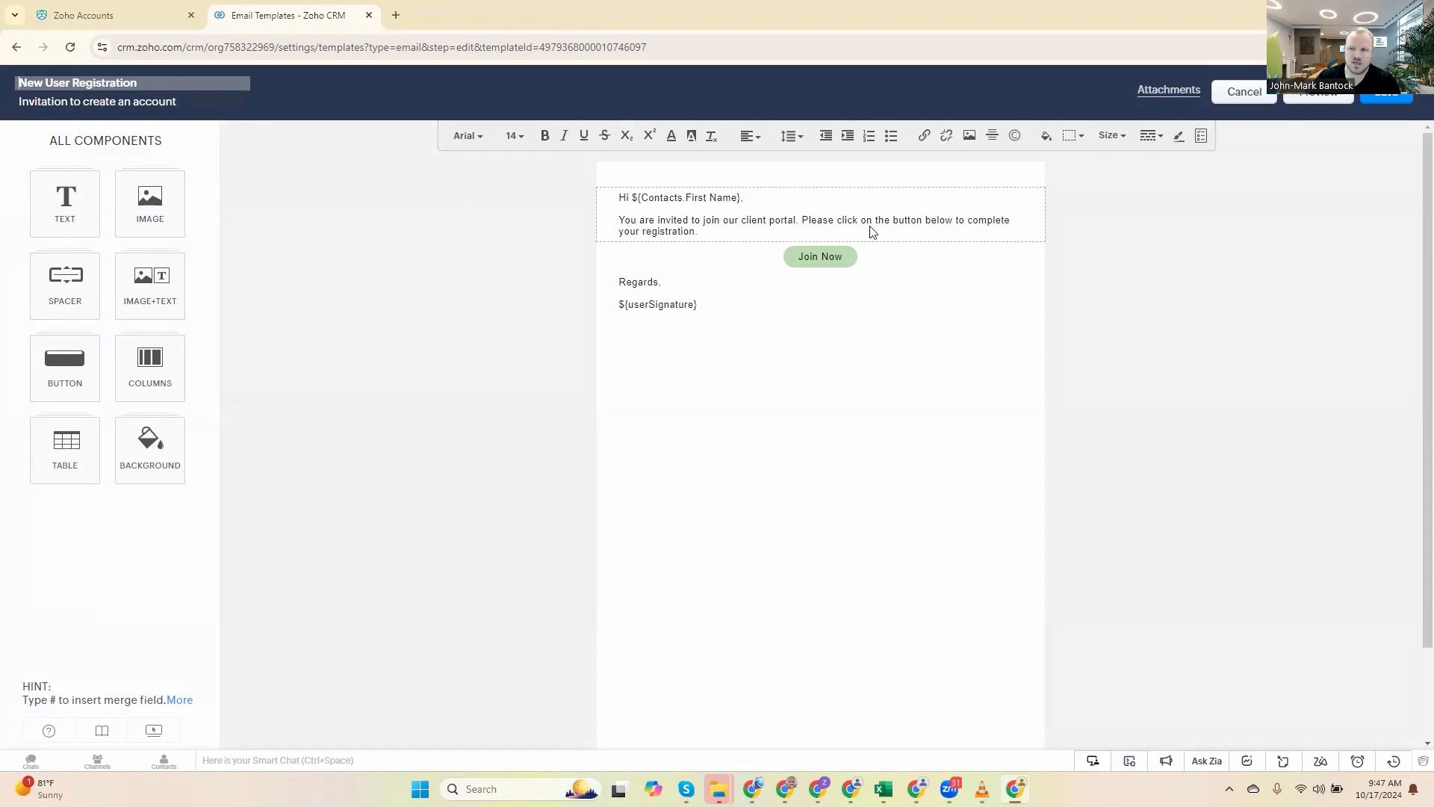
left_click(1244, 95)
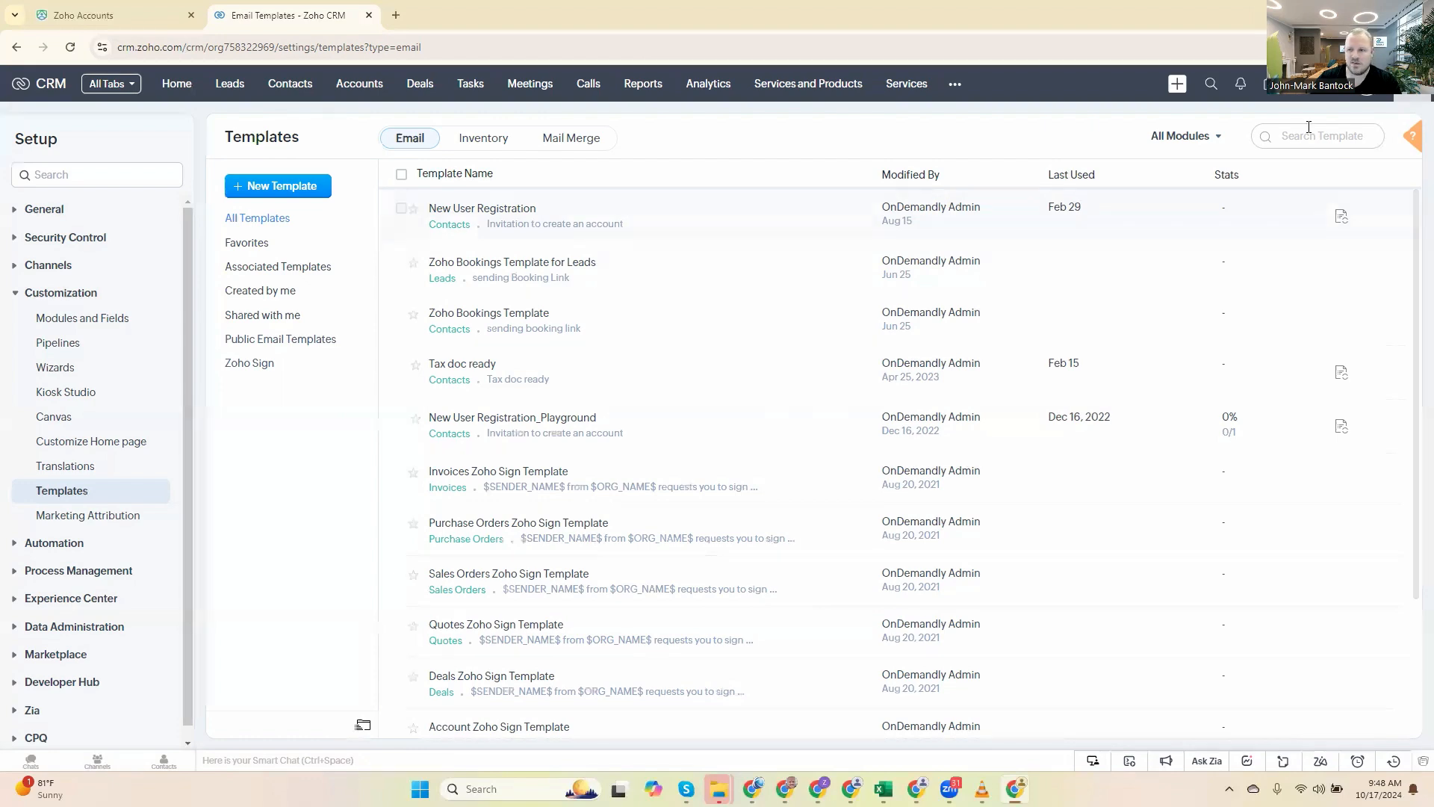
Filter the CRM workflow rules to the Contacts module and view the Portal Invitation sent rule.
left_click(1334, 94)
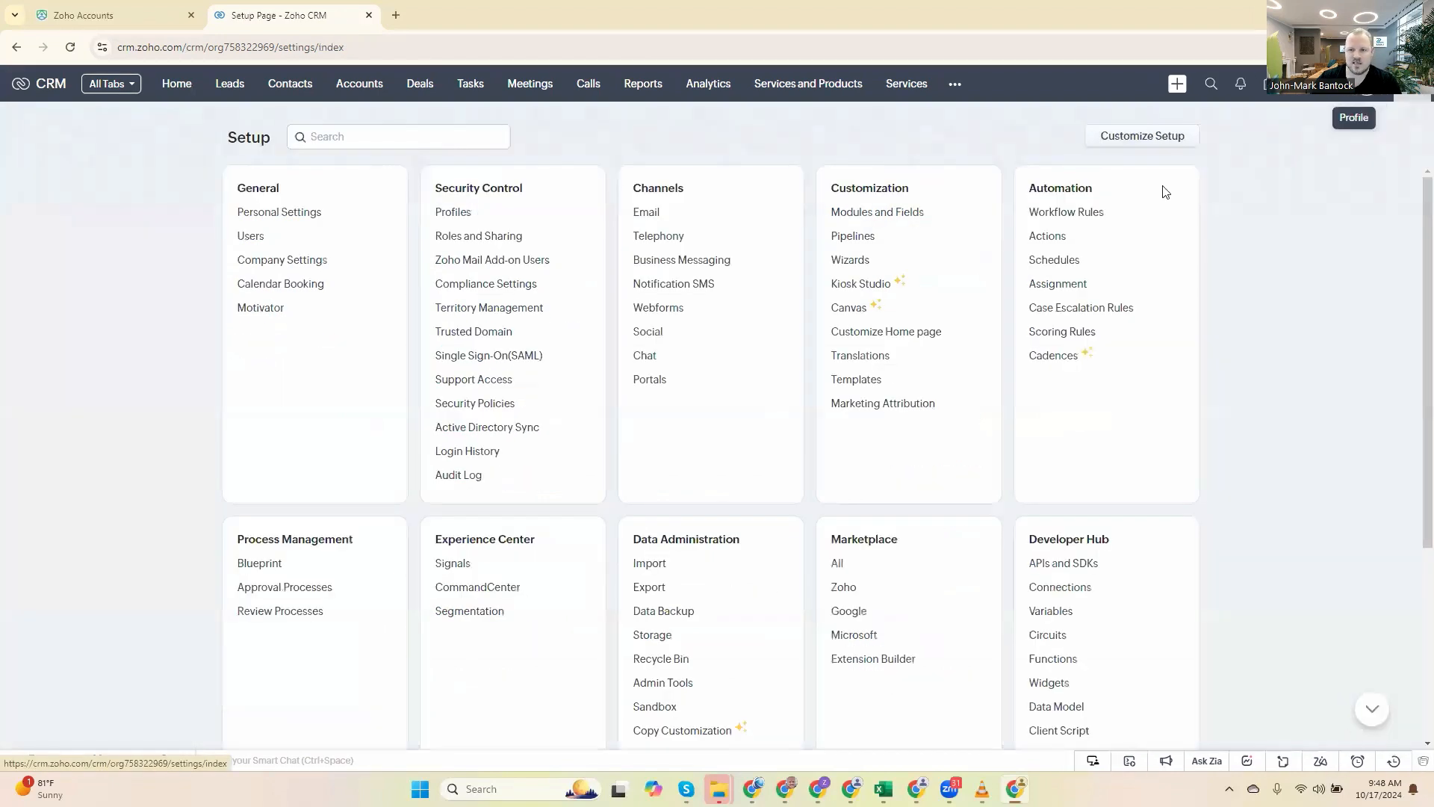
left_click(1076, 215)
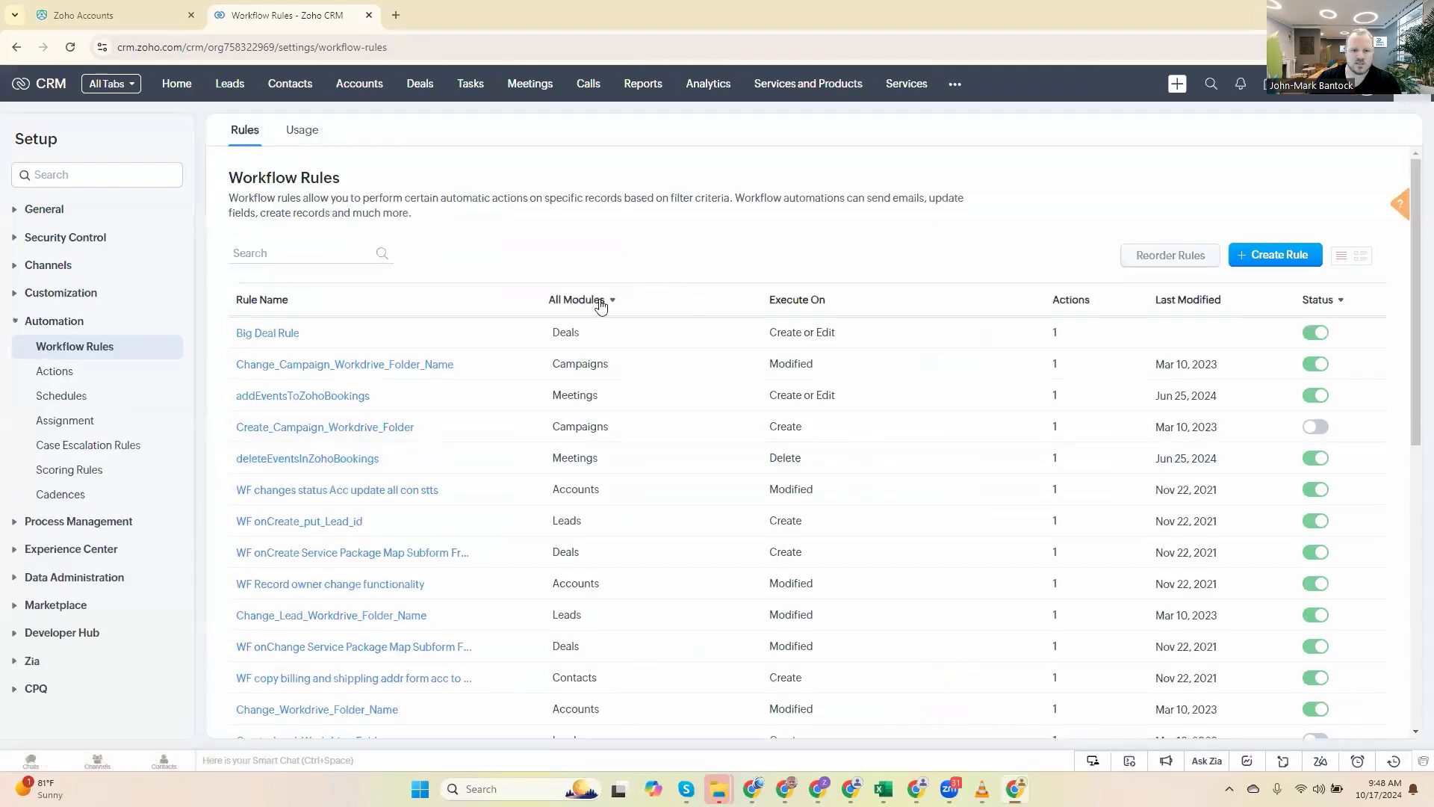
left_click(583, 300)
left_click(593, 389)
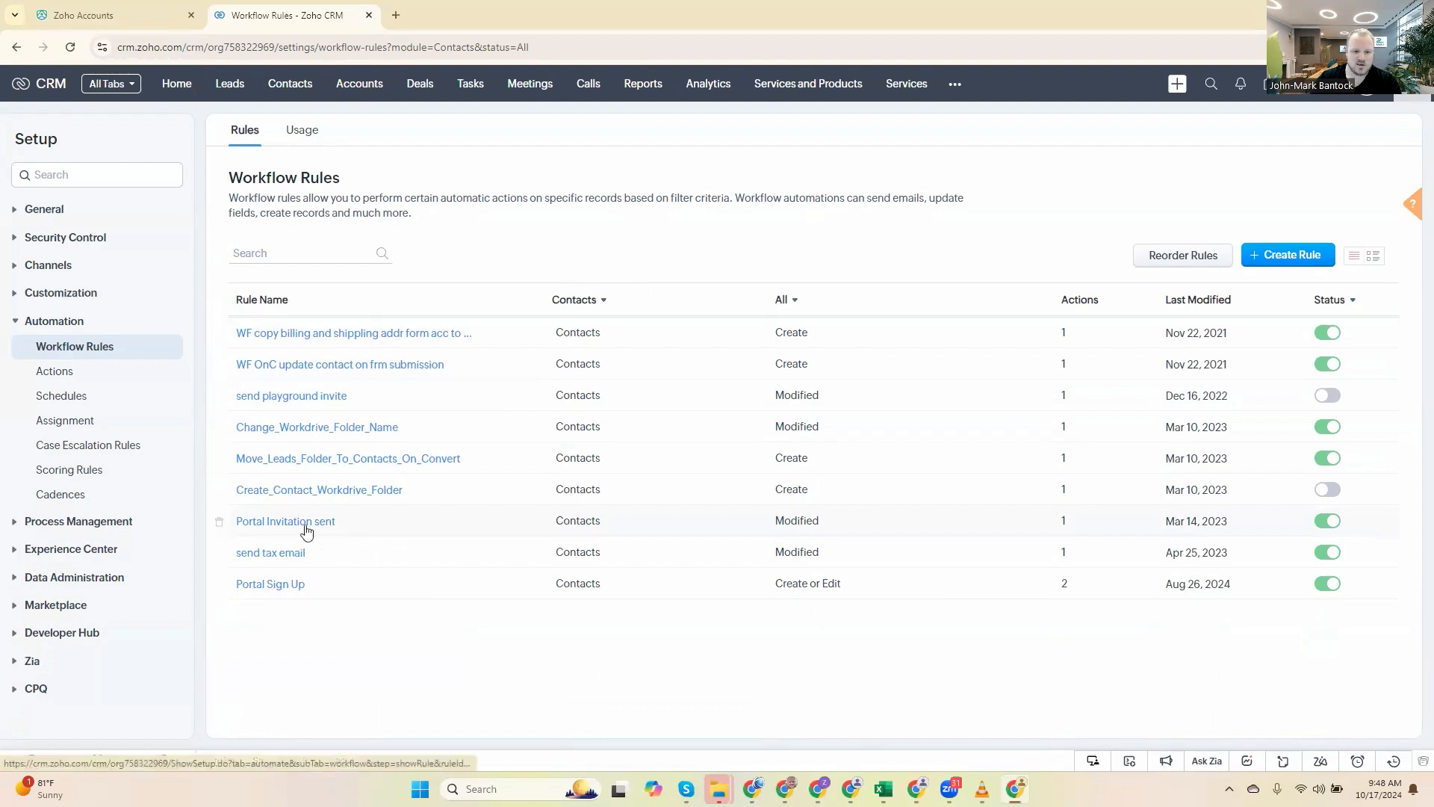
left_click(307, 527)
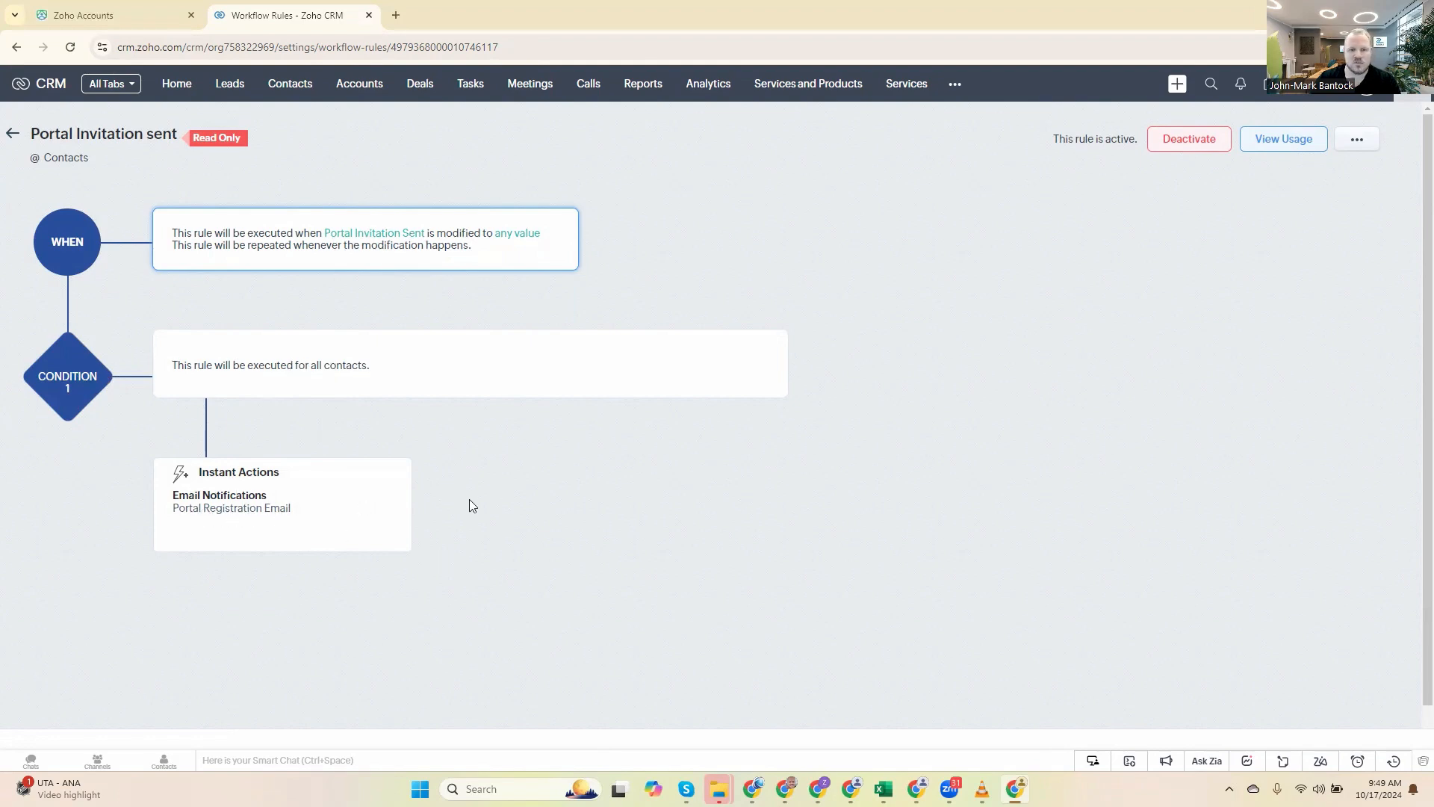
Return to the CRM email templates in Setup and open the preview of the New User Registration template.
left_click(1331, 84)
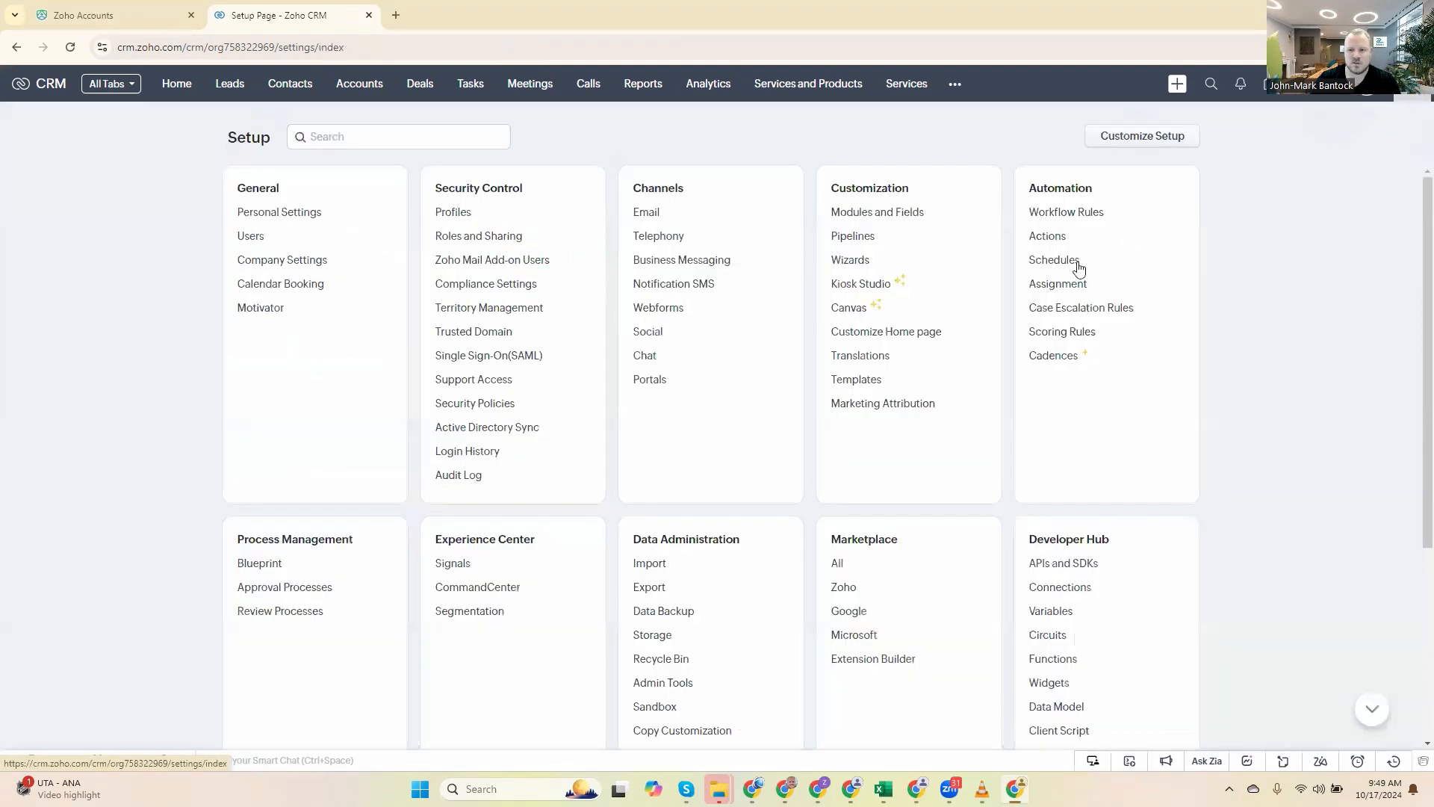
left_click(856, 381)
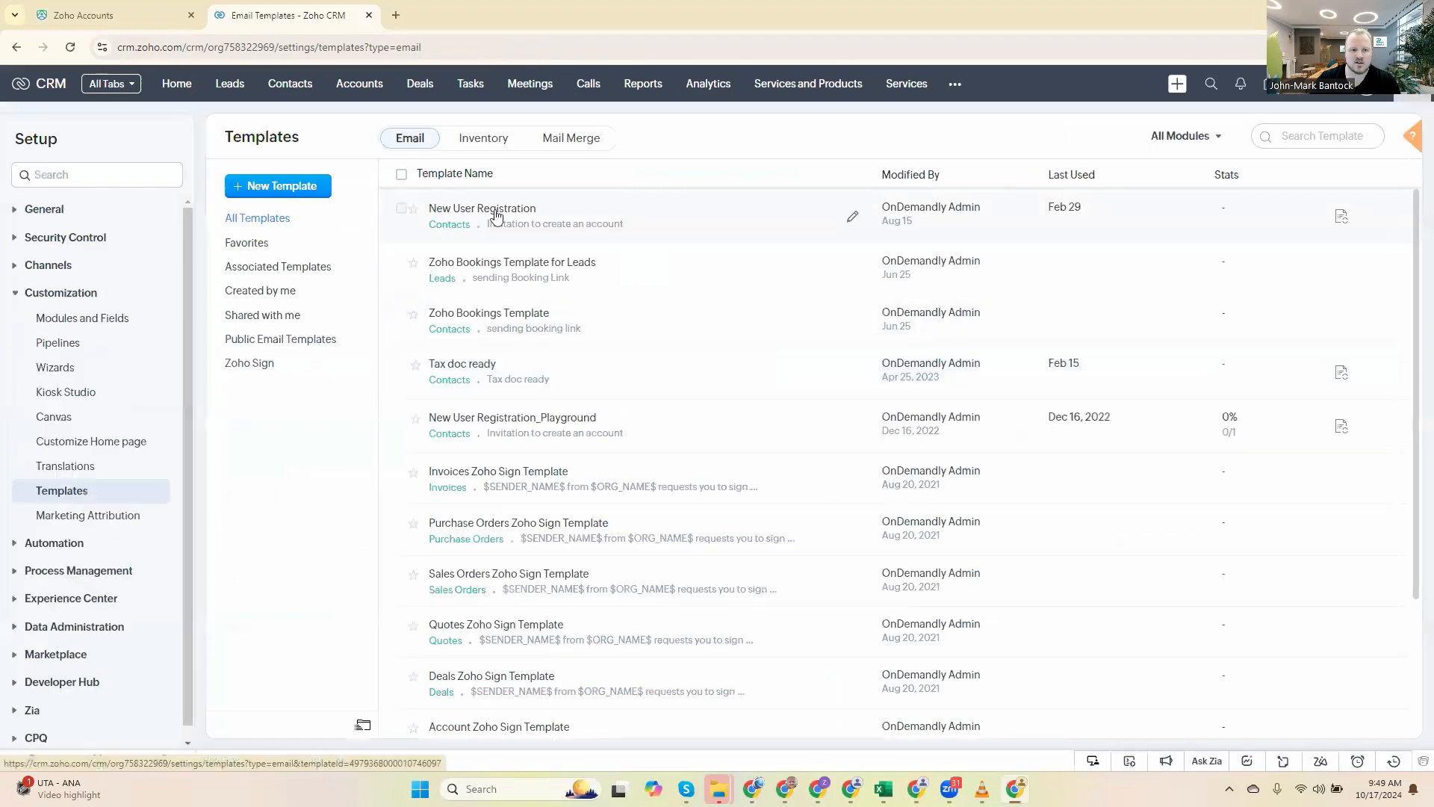
left_click(500, 218)
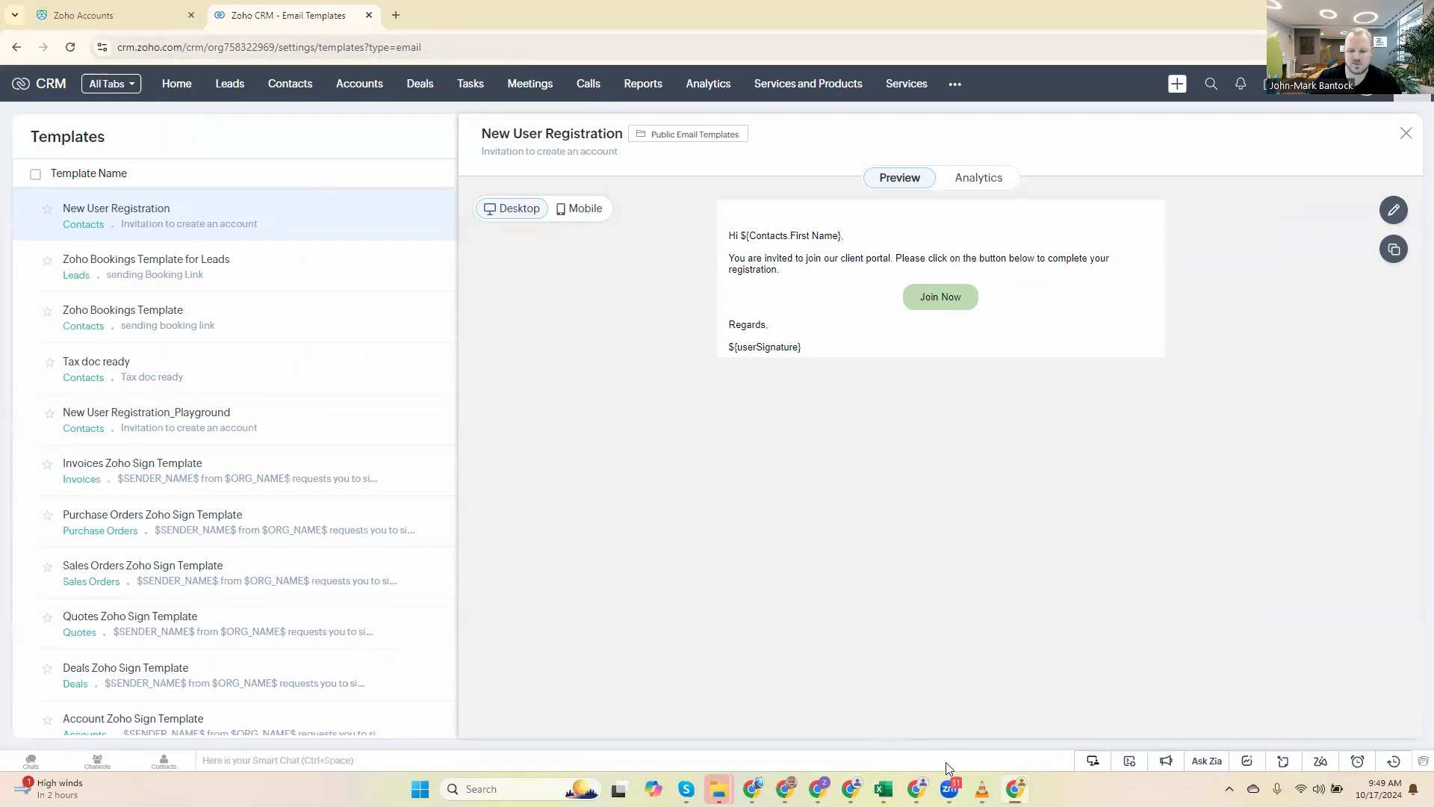
Switch to the ZPortals Demo WordPress window and examine the site language, timezone, date and time format options in General Settings.
mouse_move(950, 789)
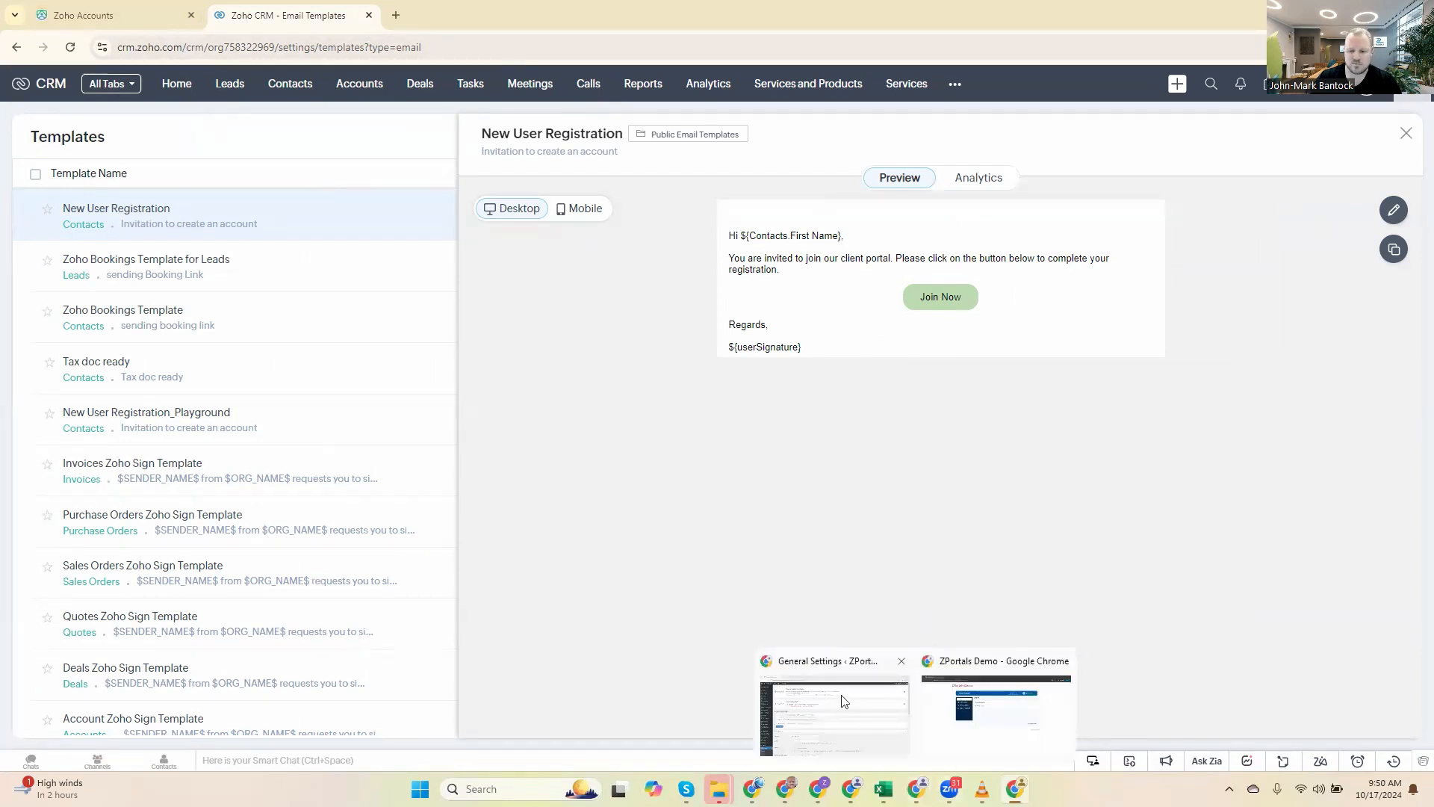
left_click(846, 708)
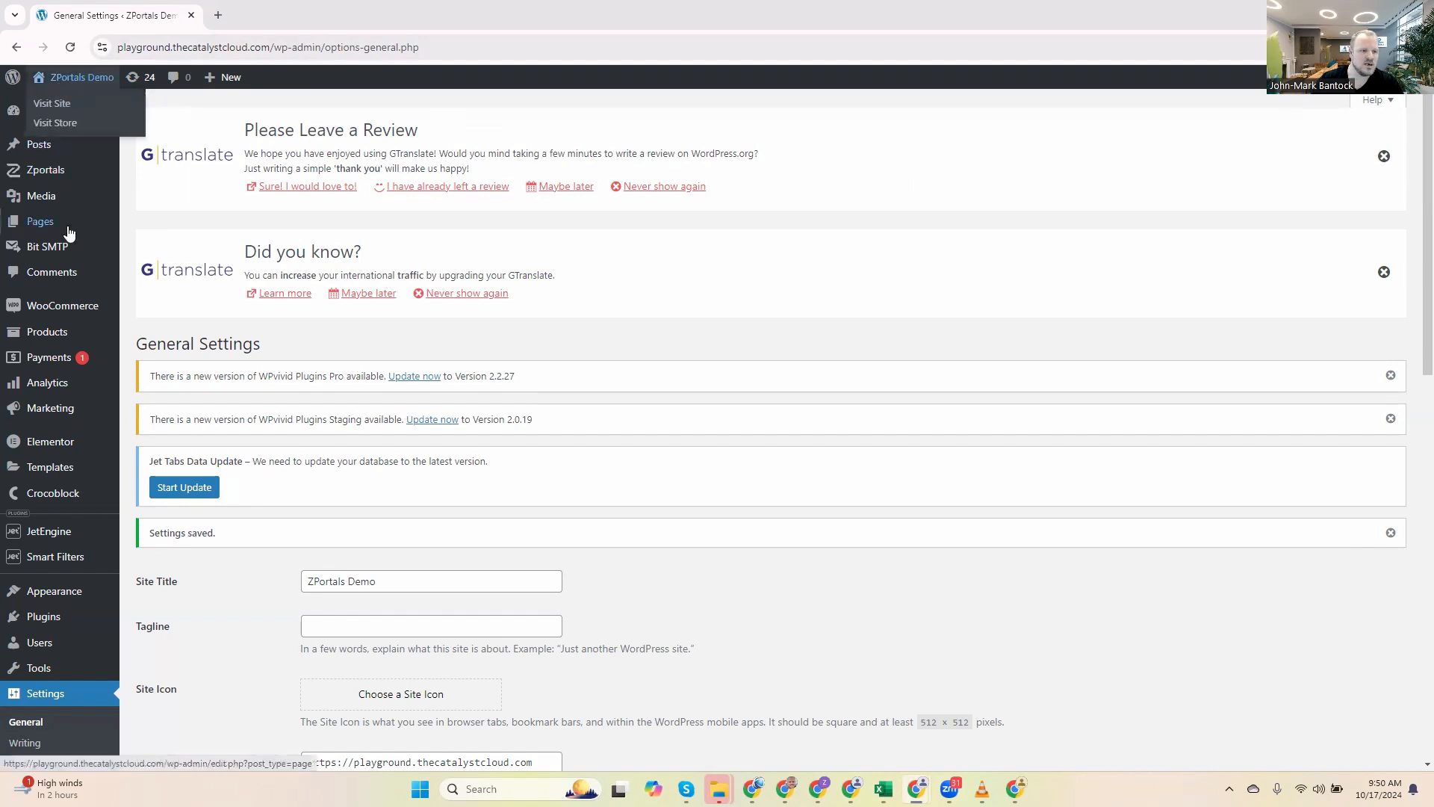
mouse_move(72, 173)
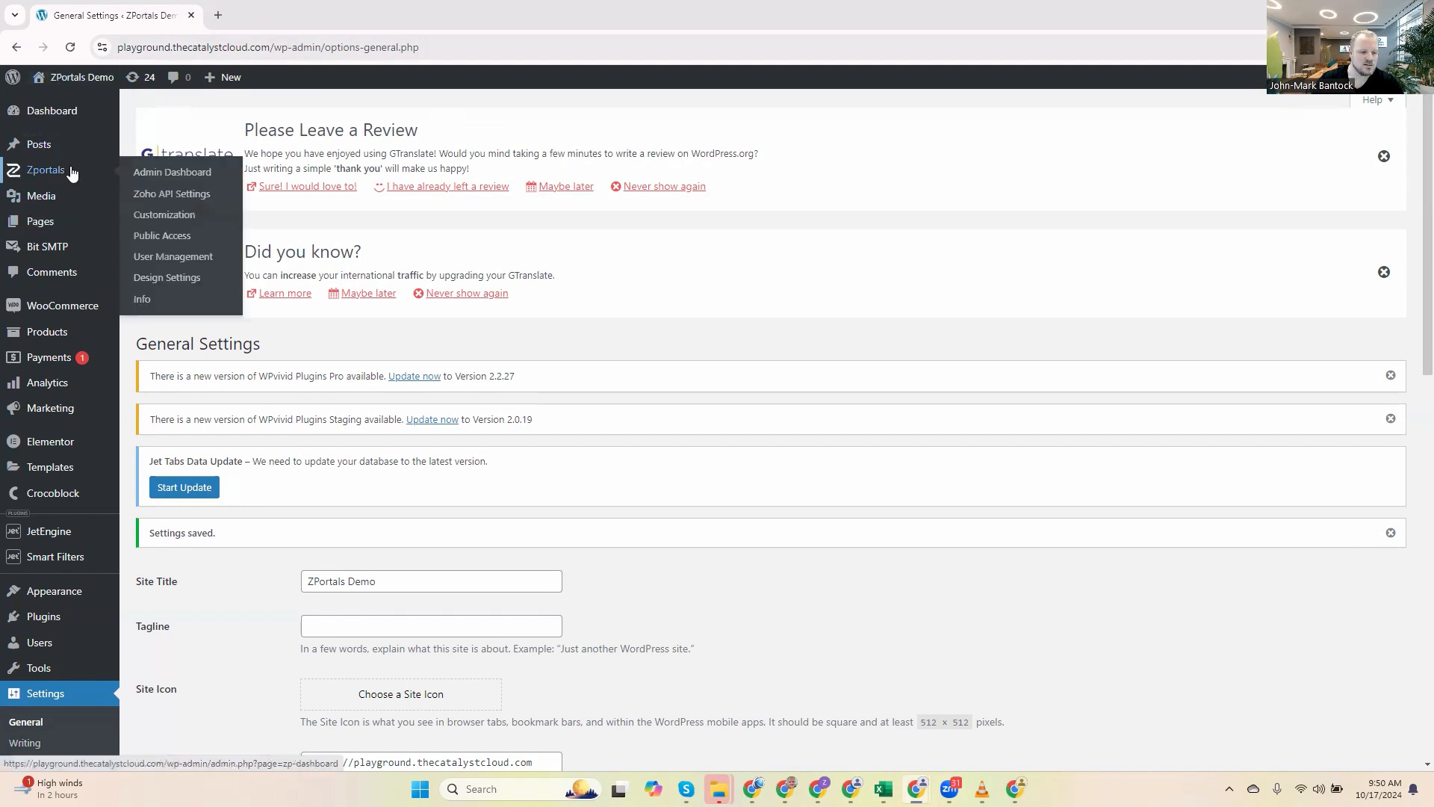
left_click(42, 696)
scroll(329, 661, "down", 2)
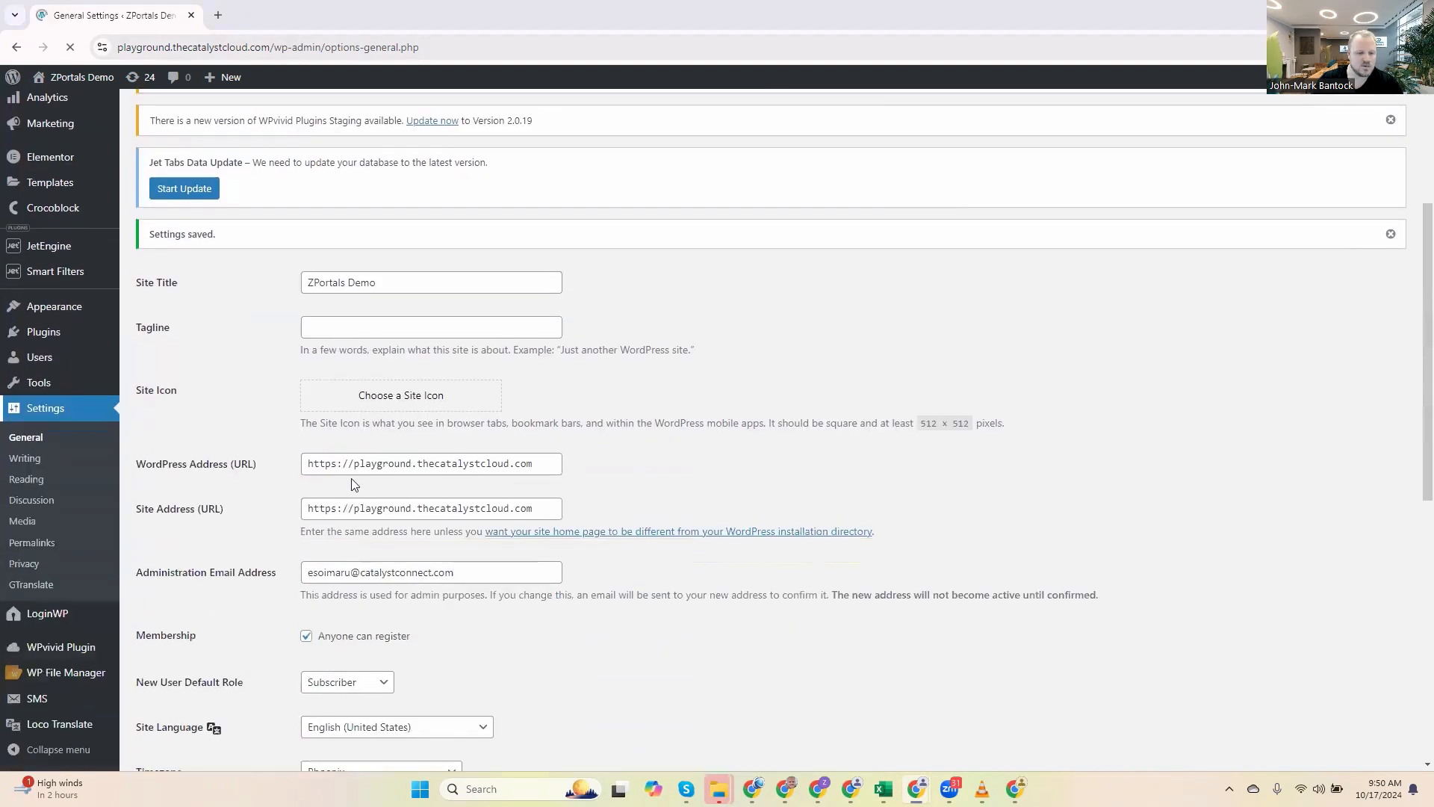
scroll(482, 594, "down", 9)
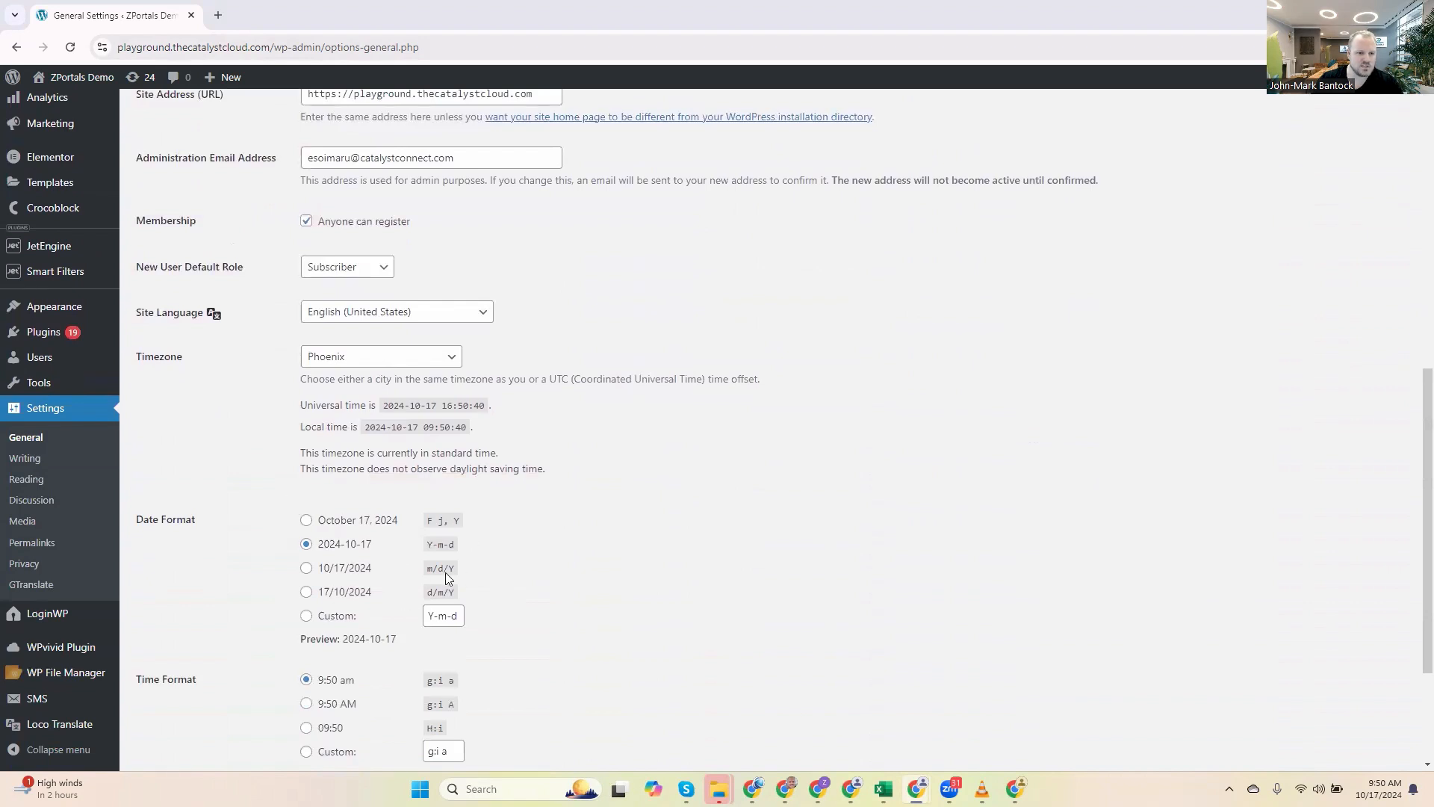
scroll(445, 572, "down", 3)
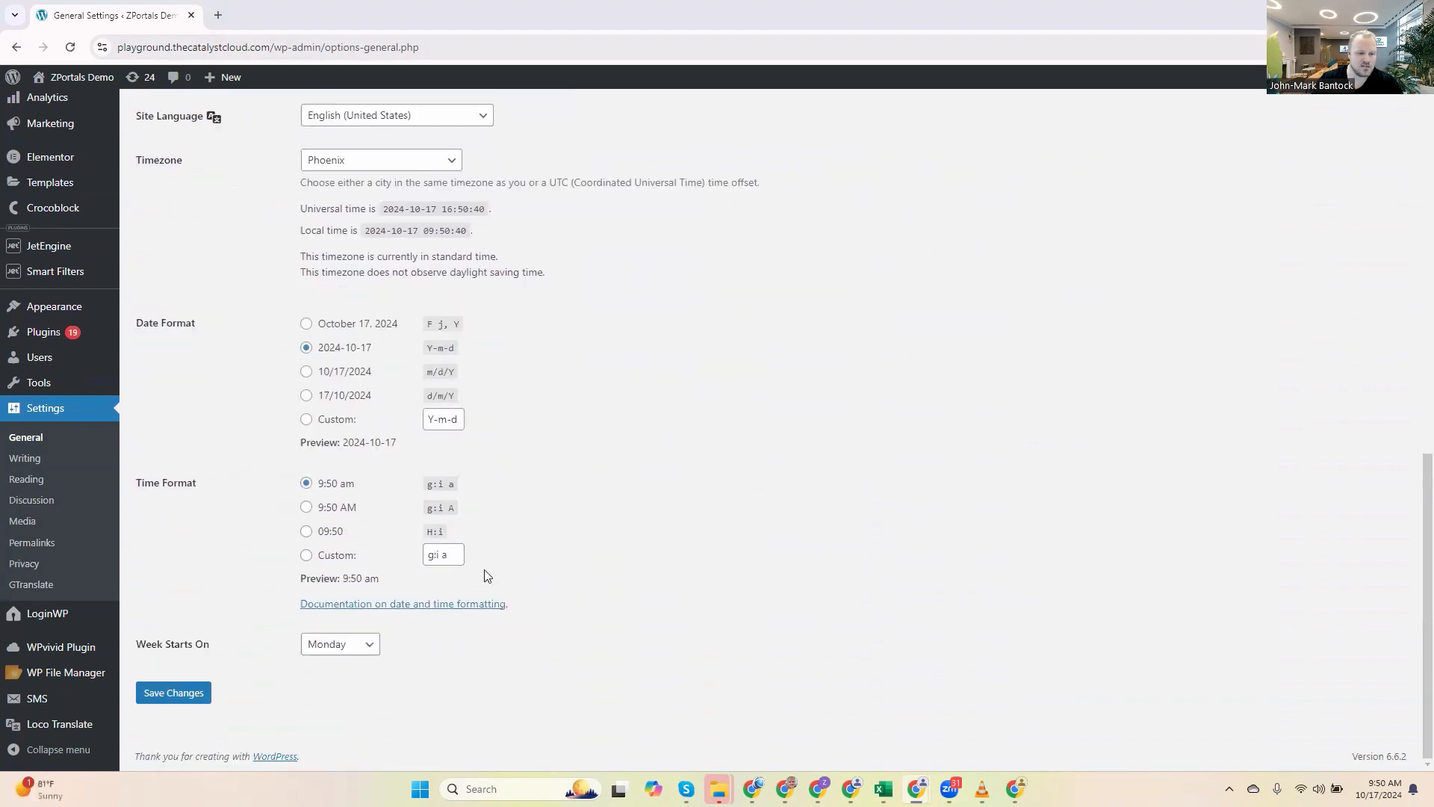
scroll(594, 580, "up", 2)
scroll(596, 581, "up", 1)
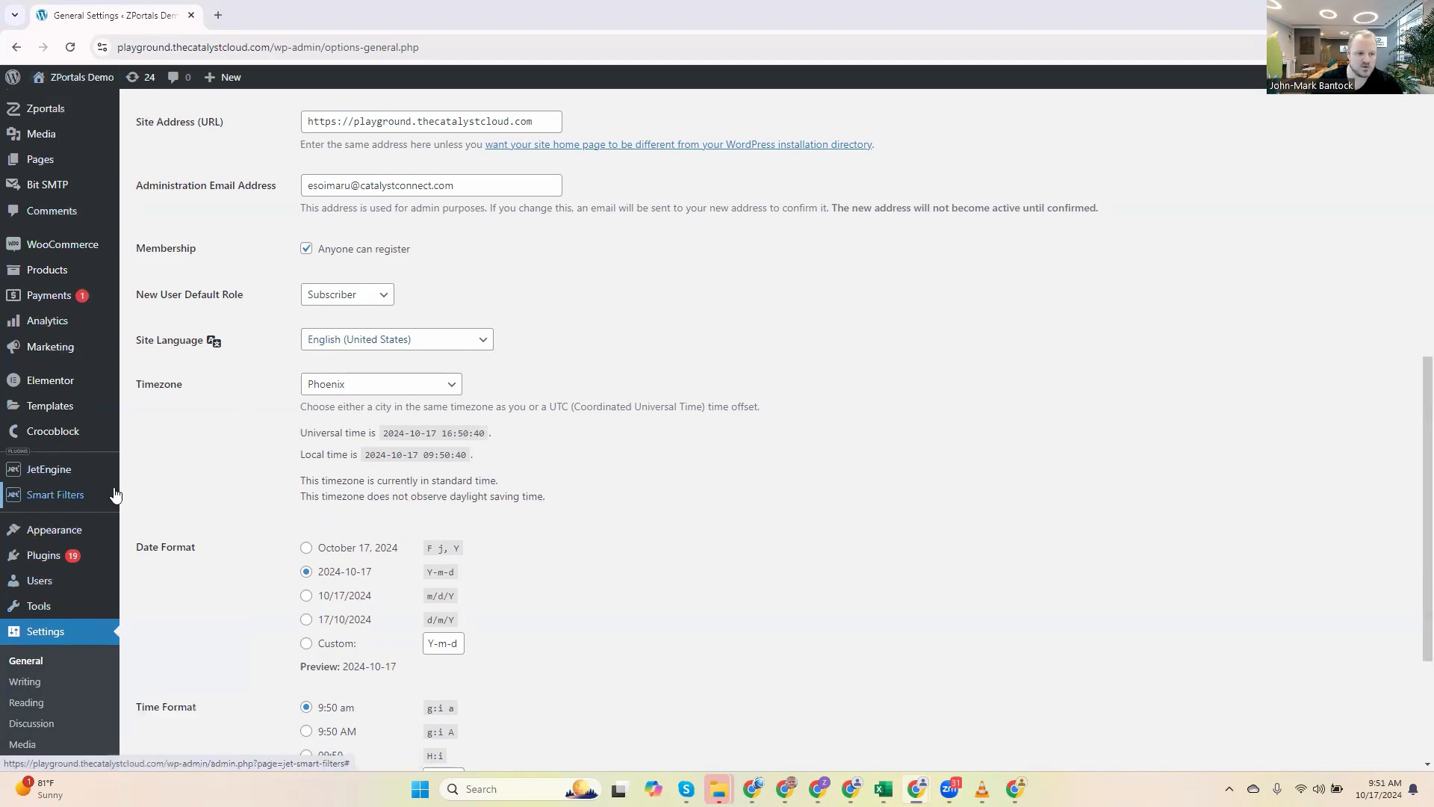
scroll(10, 248, "up", 2)
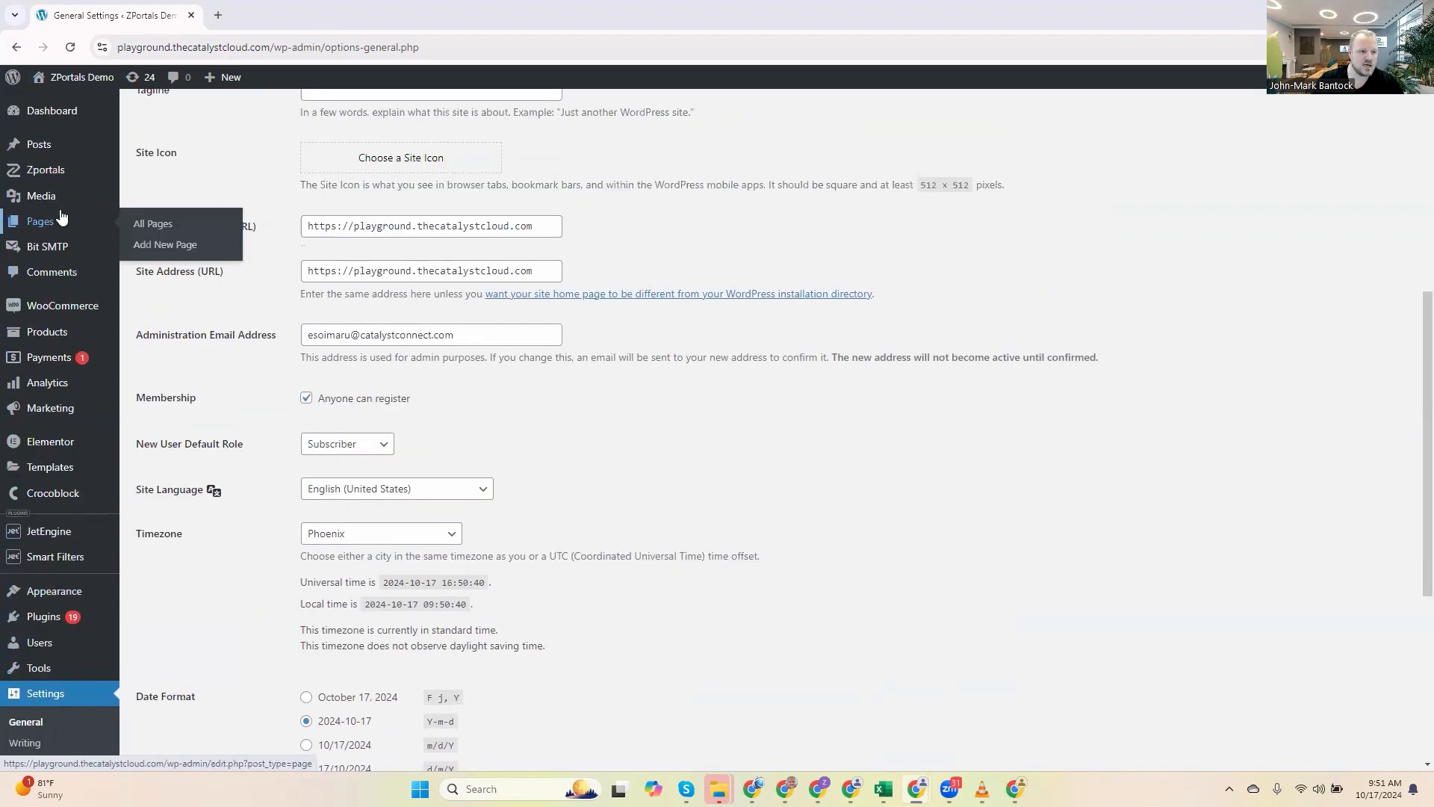
Look over the Zportals admin dashboard, and open the plugin's Customization page to view the general module settings.
left_click(42, 176)
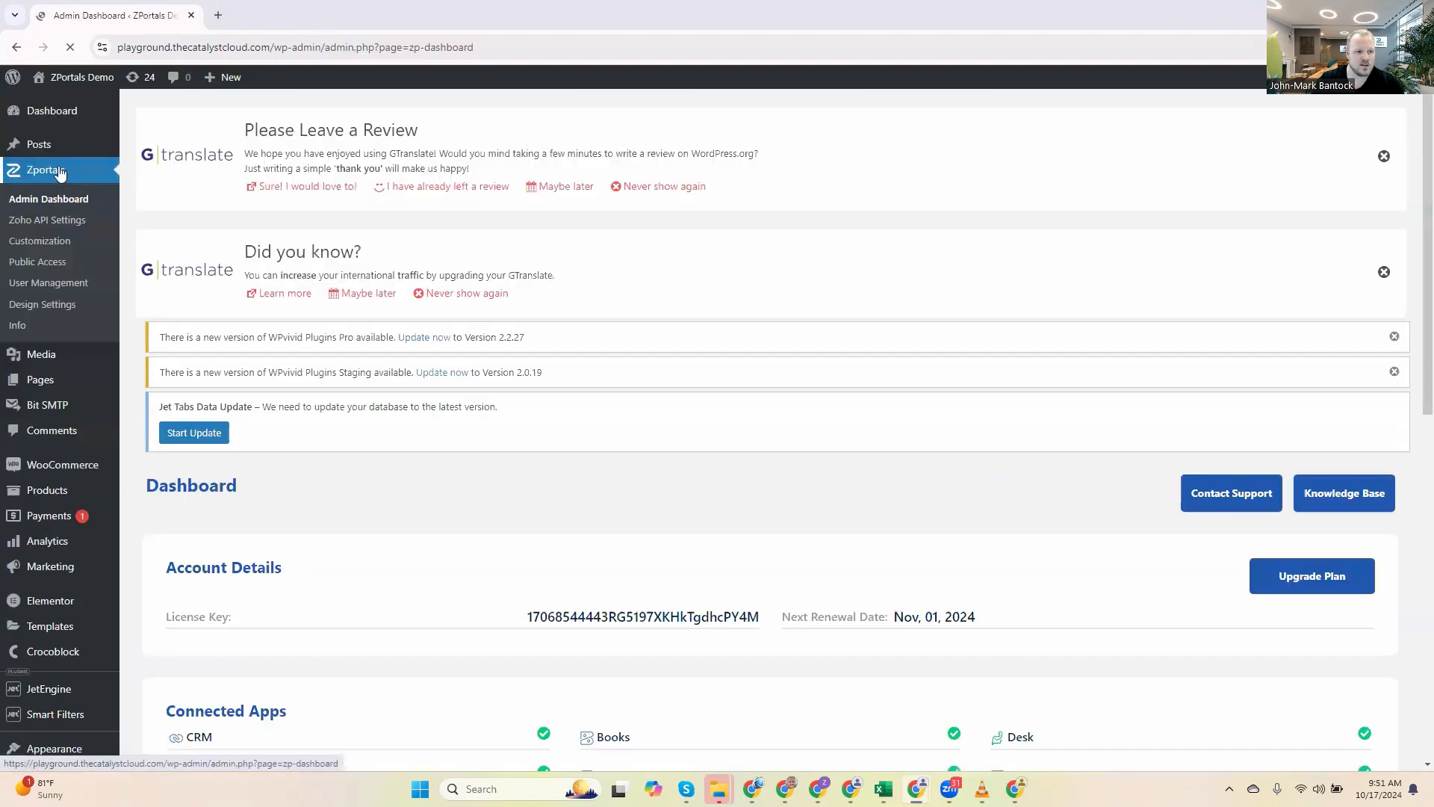
scroll(291, 560, "down", 4)
scroll(162, 335, "up", 4)
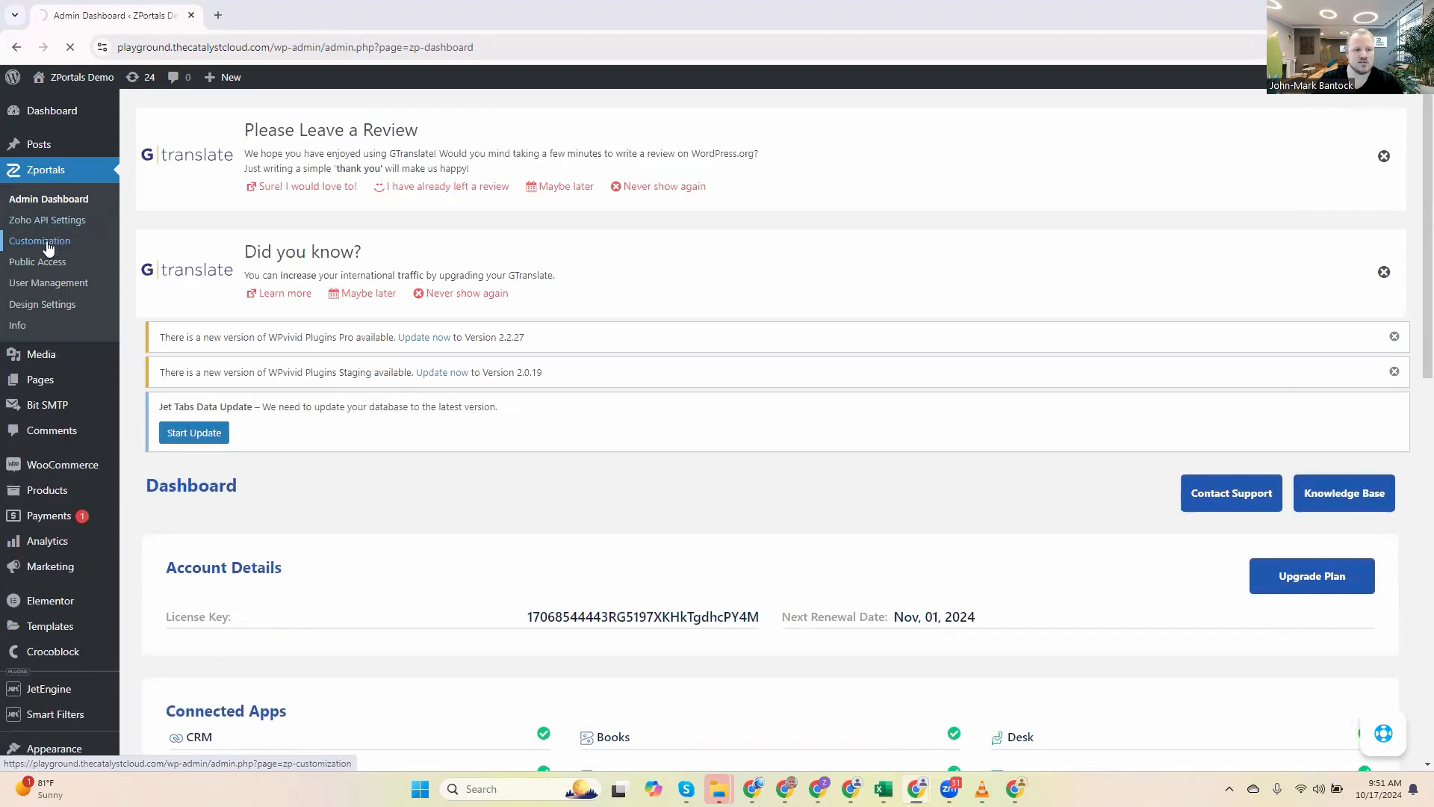
left_click(46, 242)
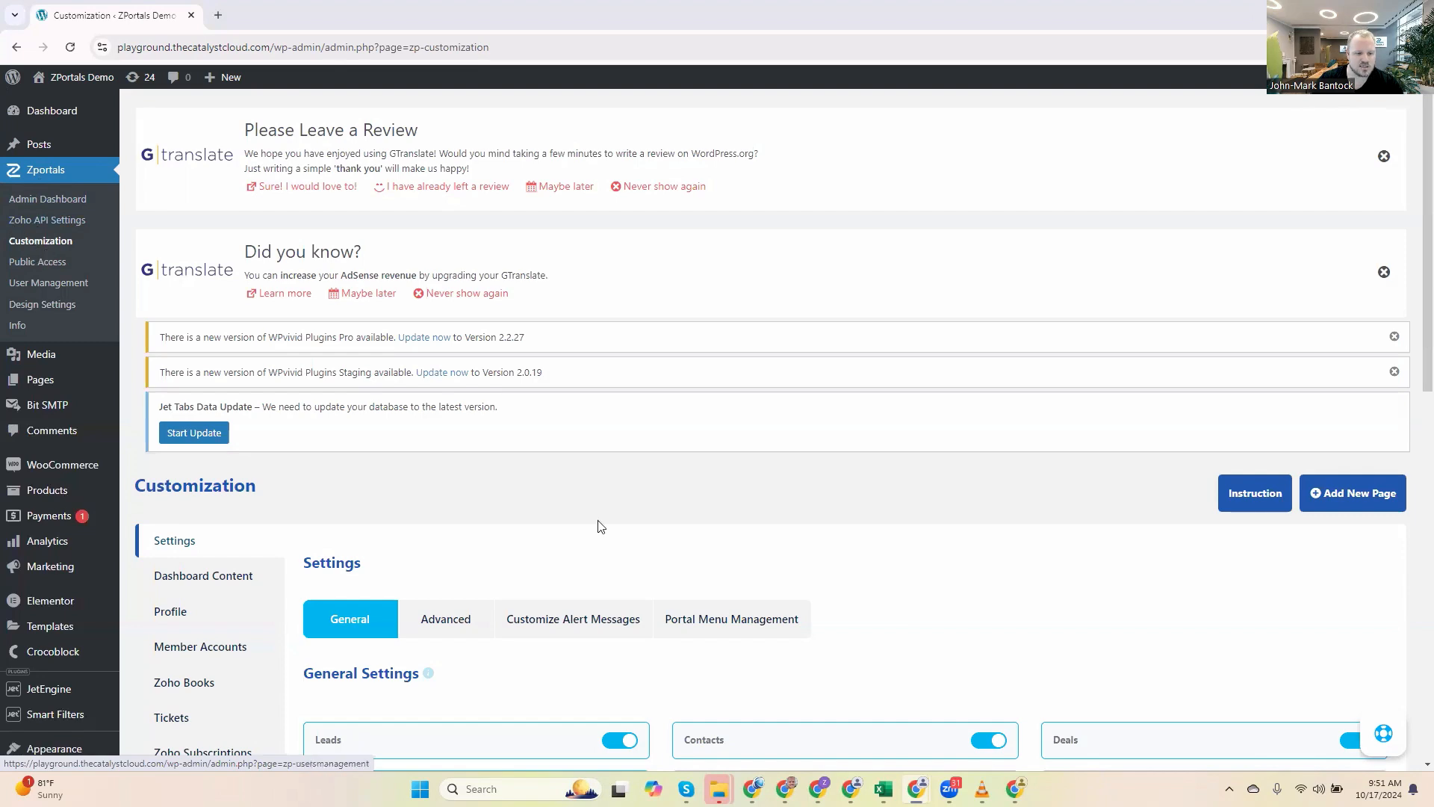
scroll(597, 527, "down", 5)
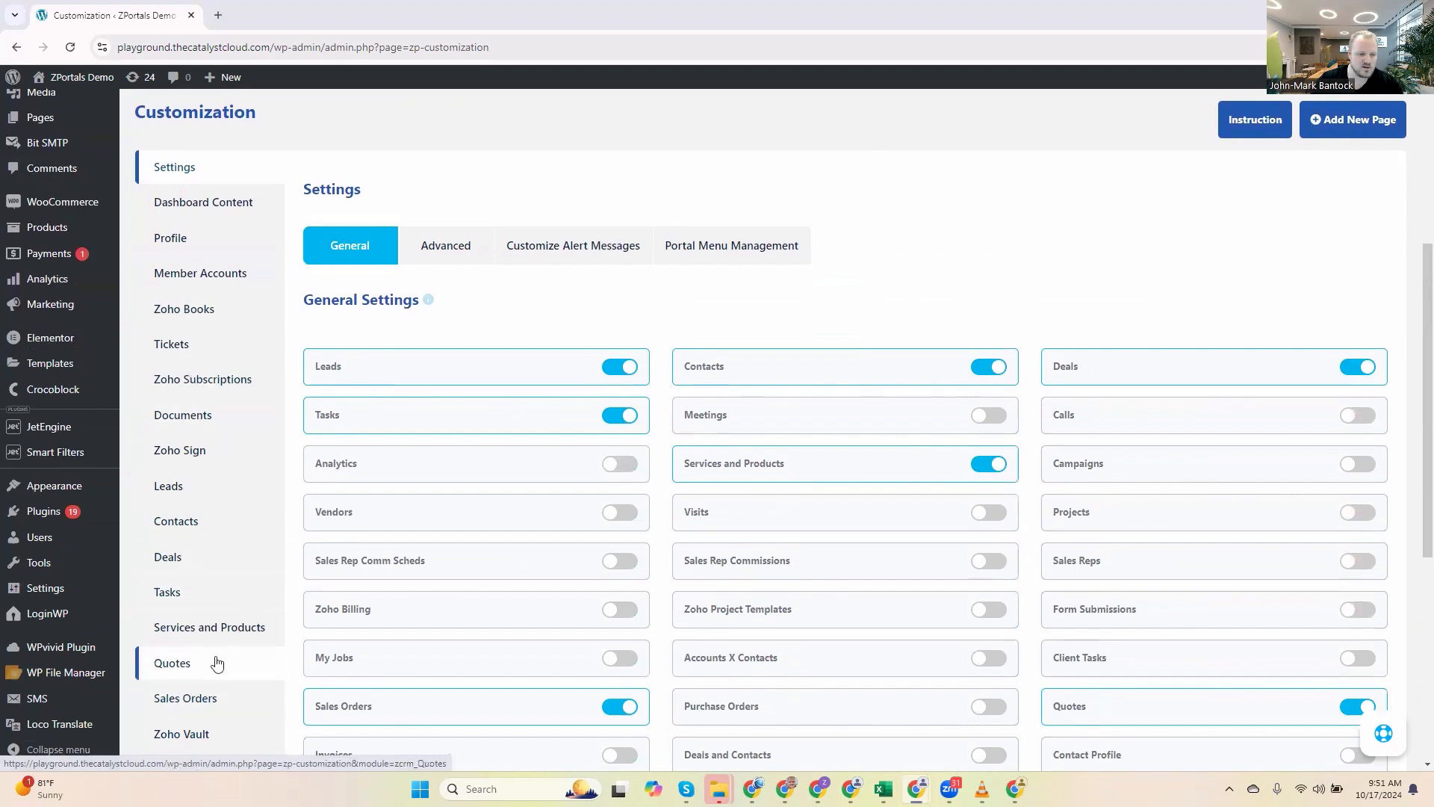
Open the Deals module customization and examine its plural and singular names, date format and data relationship settings.
left_click(168, 560)
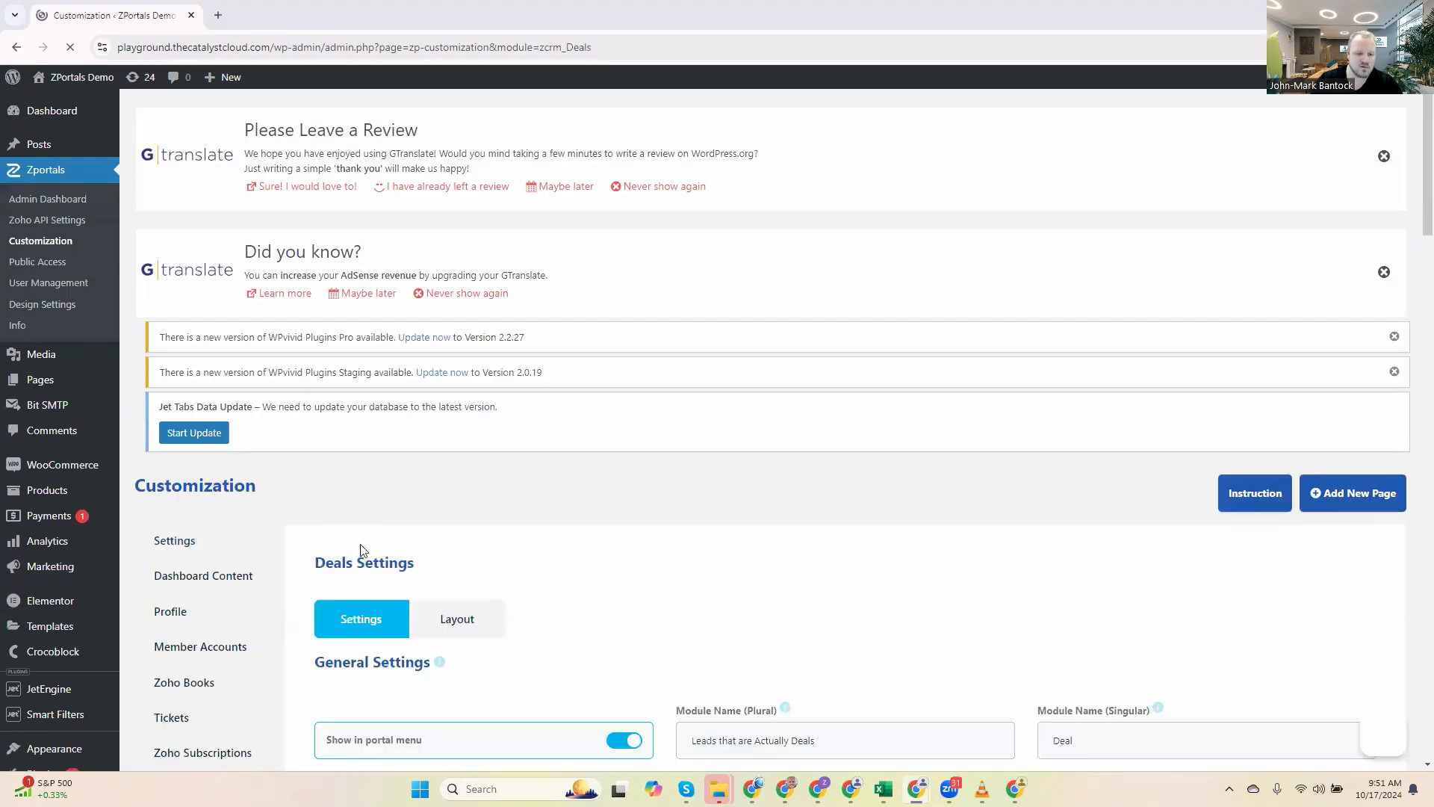
scroll(463, 496, "down", 1)
scroll(463, 492, "down", 3)
scroll(472, 494, "up", 3)
scroll(476, 510, "down", 2)
scroll(480, 508, "down", 3)
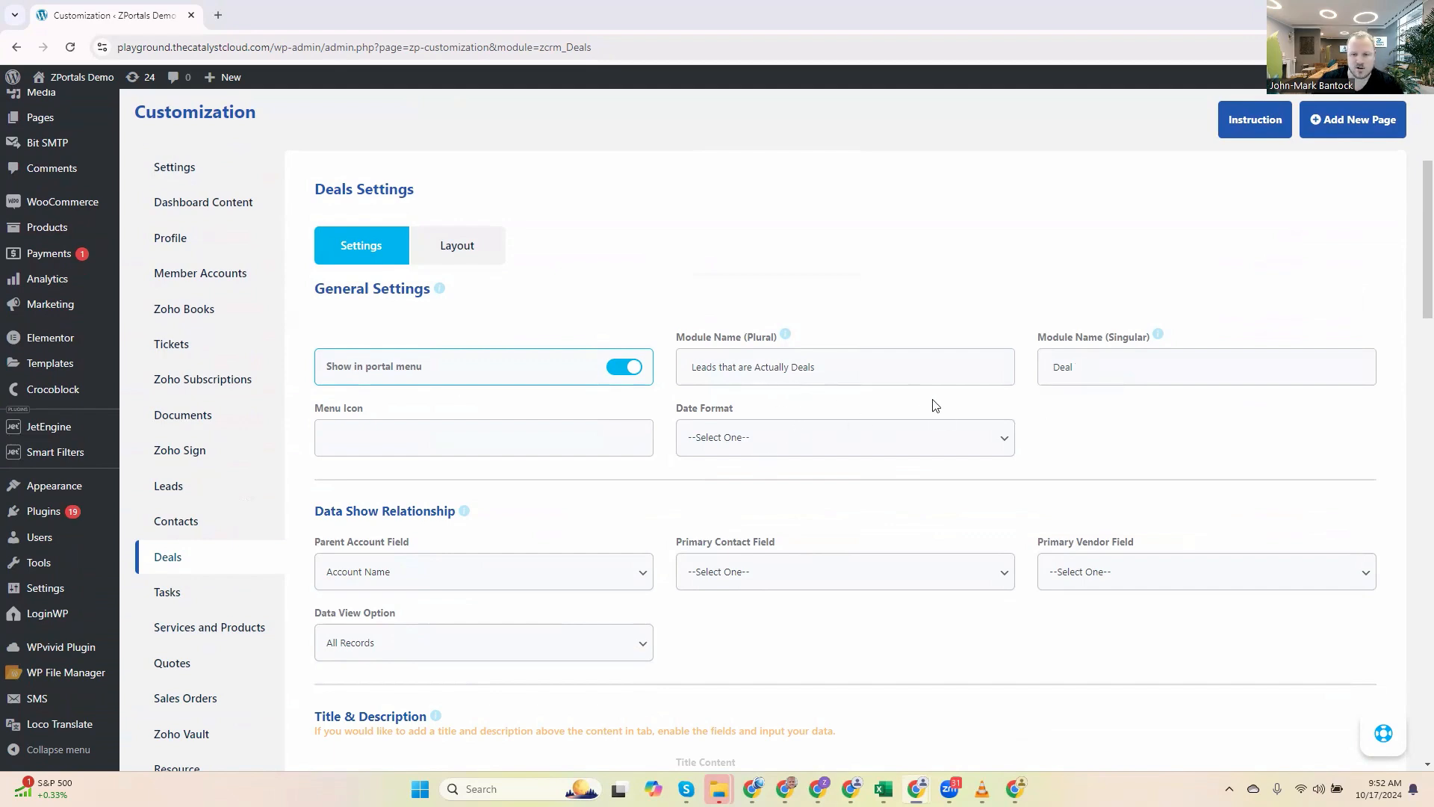
scroll(939, 408, "down", 2)
scroll(810, 426, "up", 3)
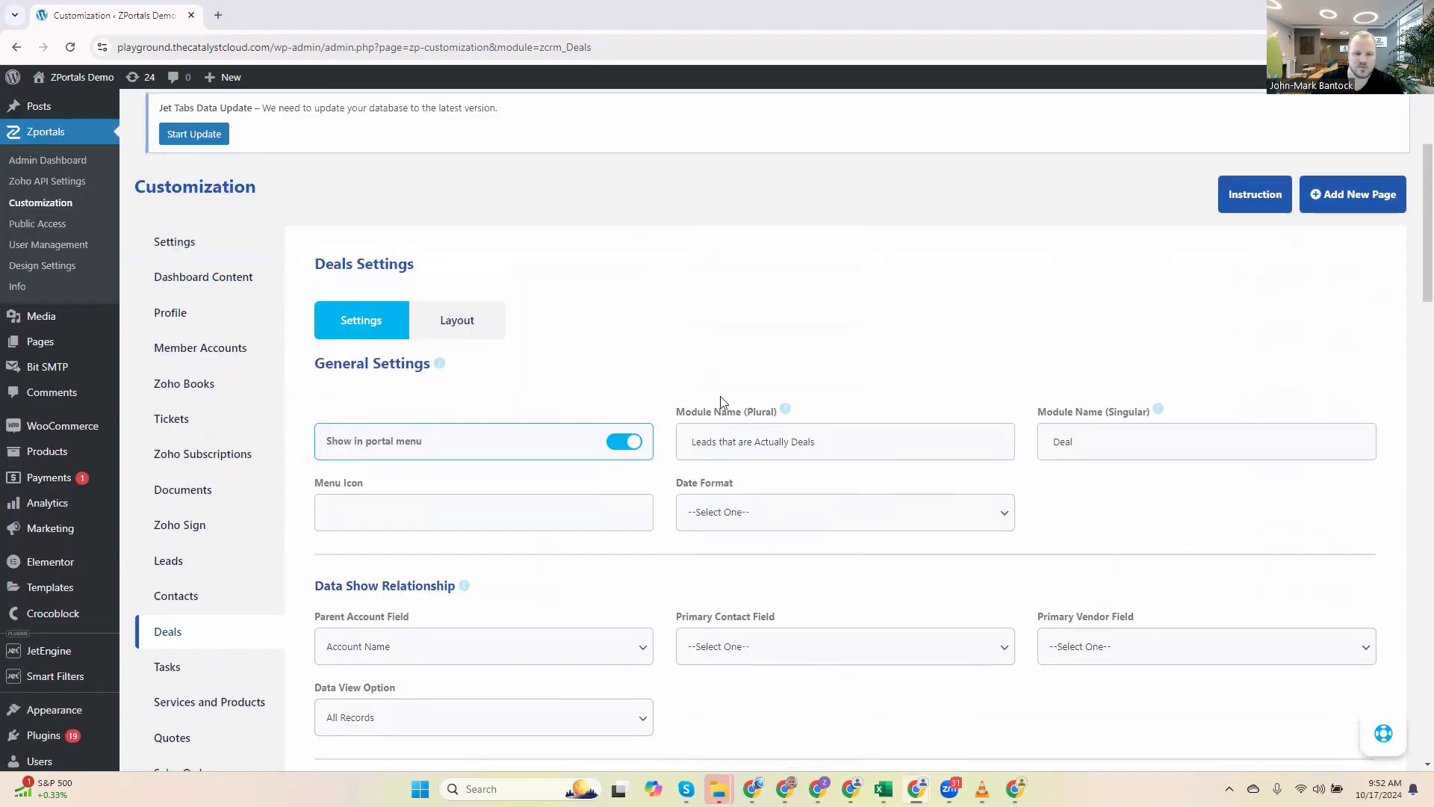
Open the Deals layout configuration and view its predefined filter and list view setup.
left_click(463, 323)
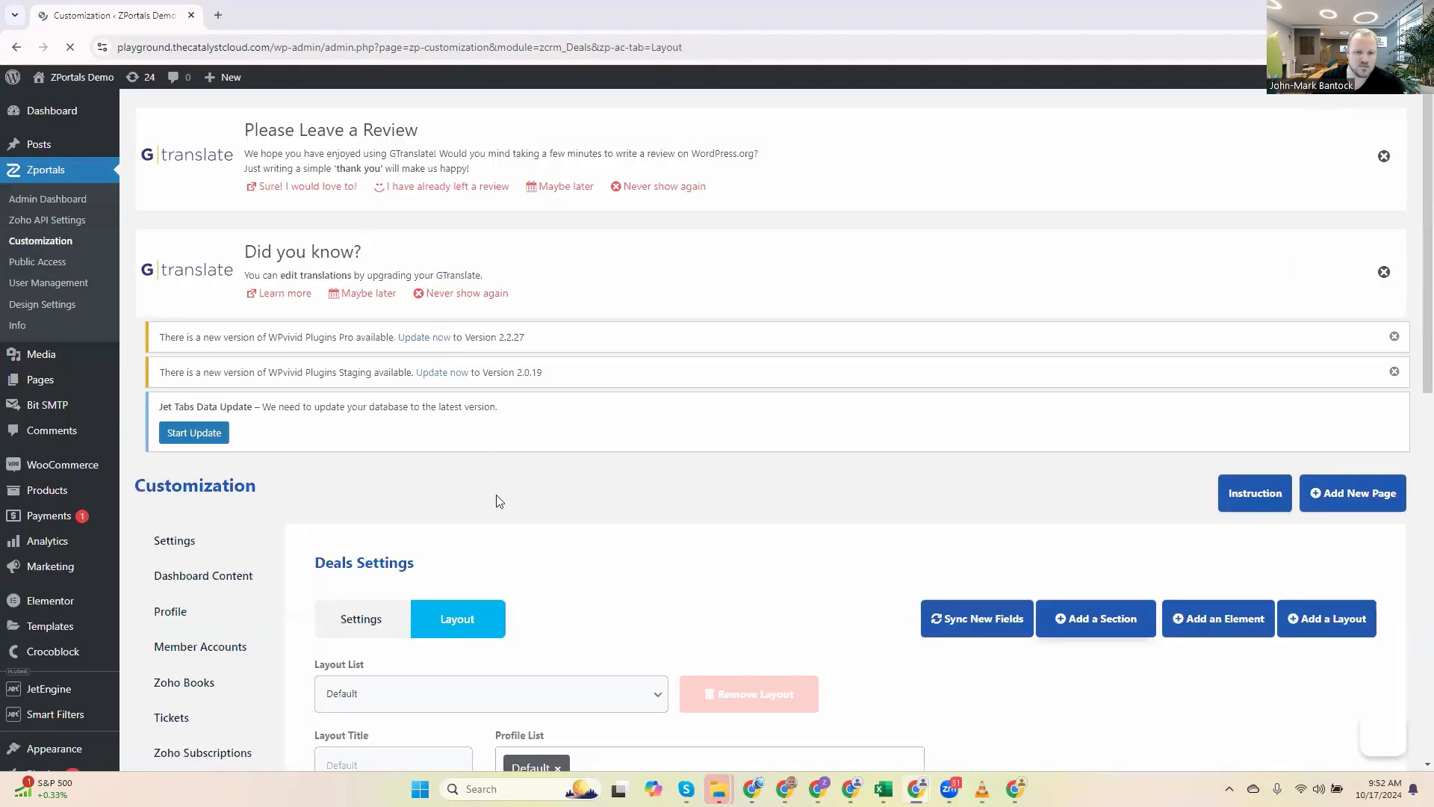
scroll(497, 497, "down", 4)
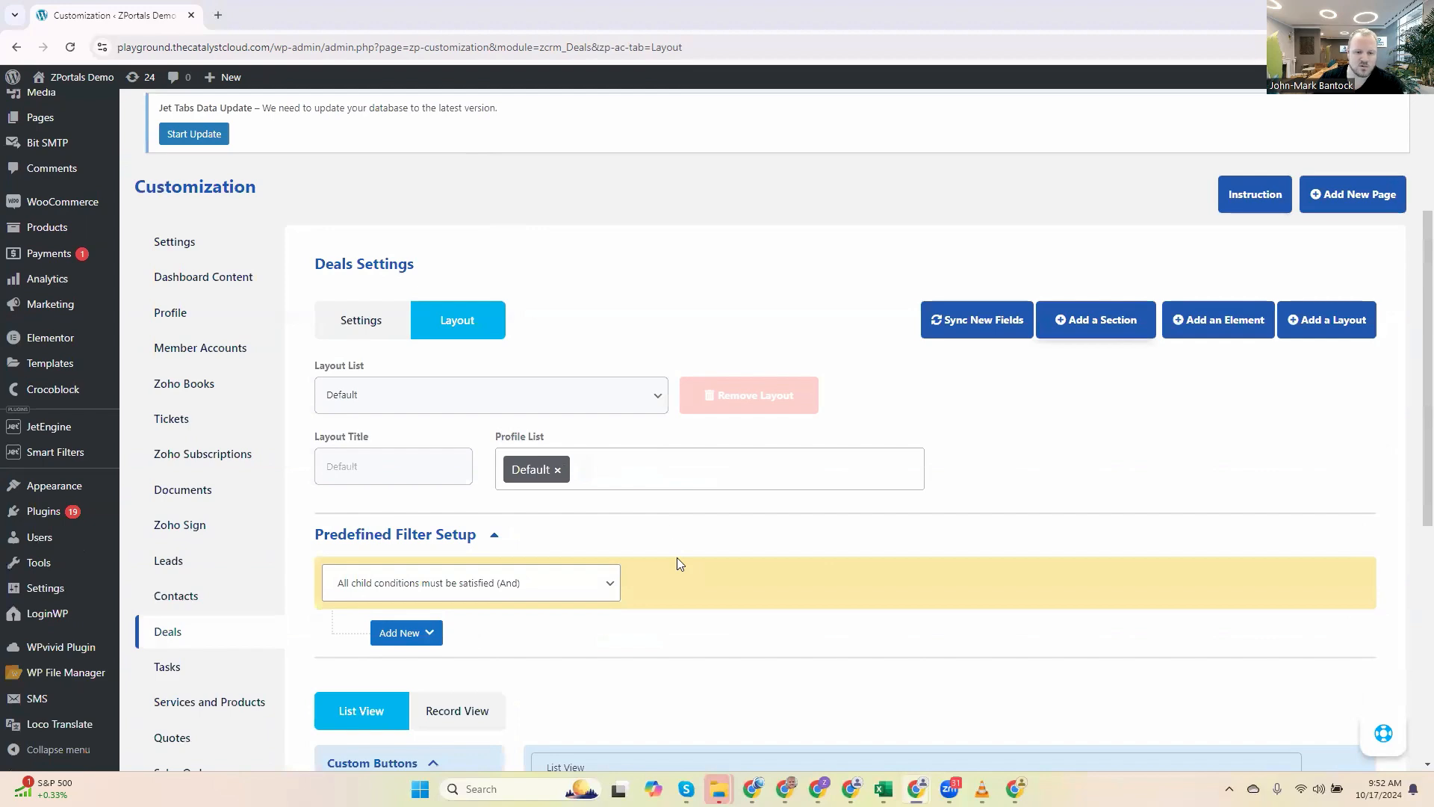
scroll(677, 557, "down", 4)
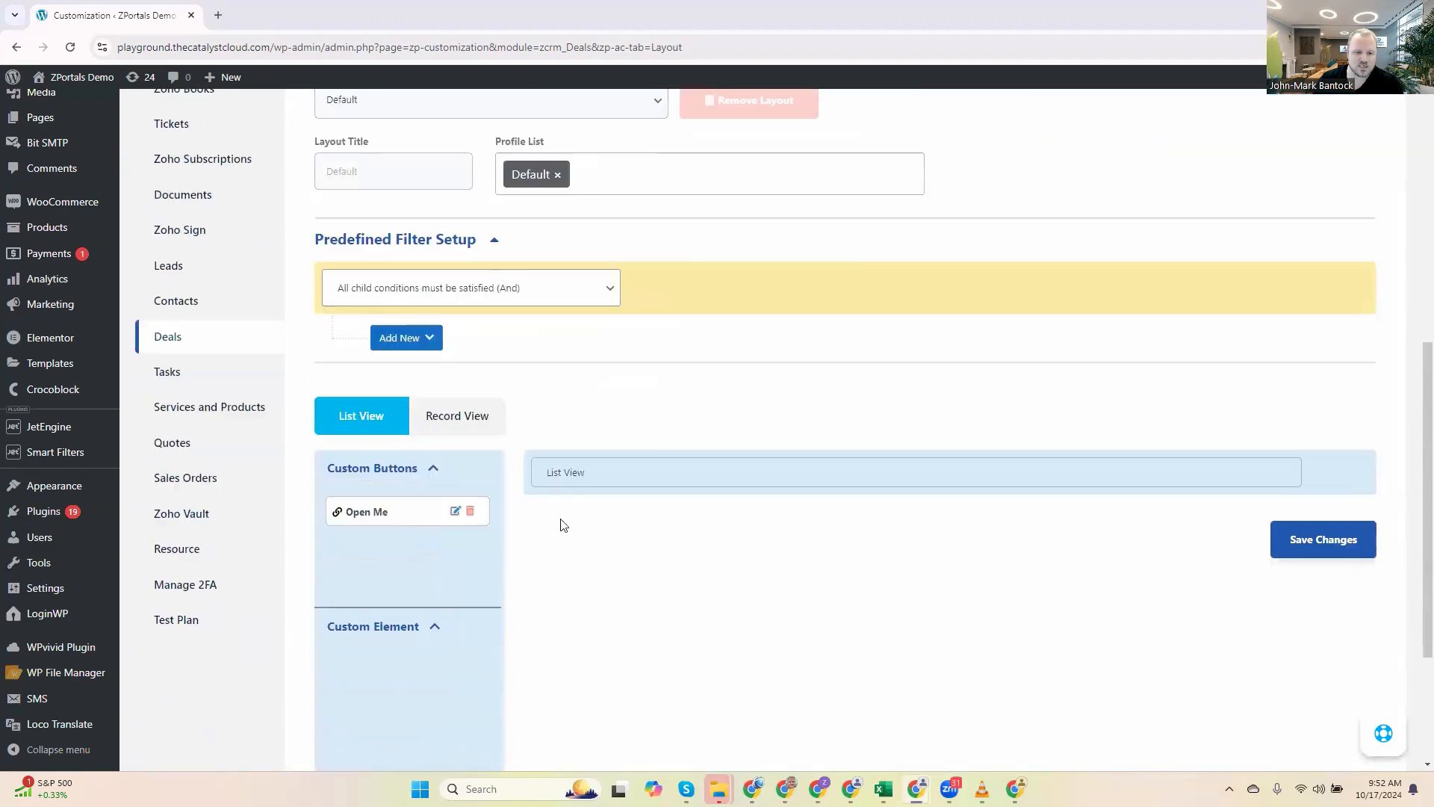
Open the record view of the Deals layout and examine its sections and the fields under Description Information.
left_click(455, 421)
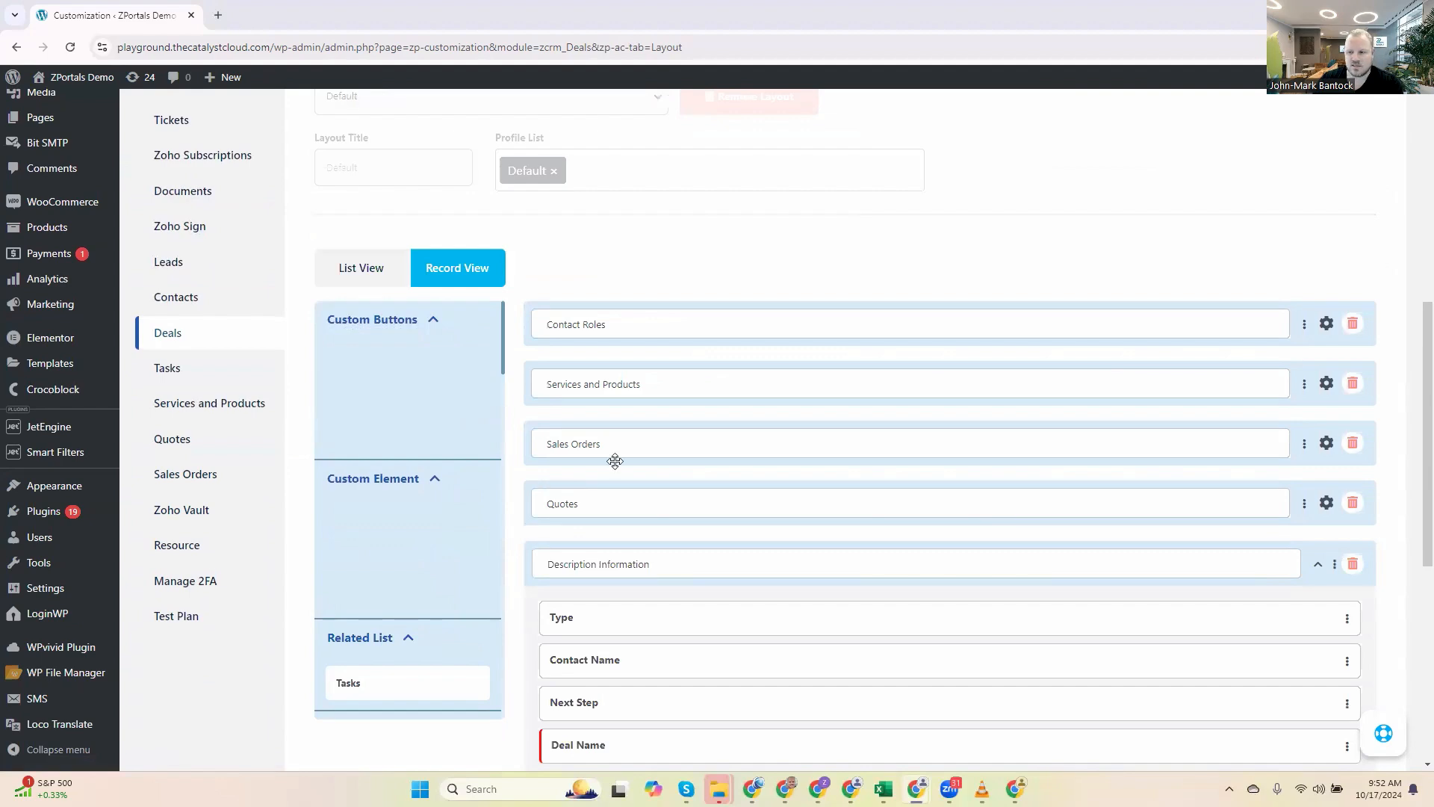
scroll(609, 489, "up", 2)
scroll(576, 499, "down", 8)
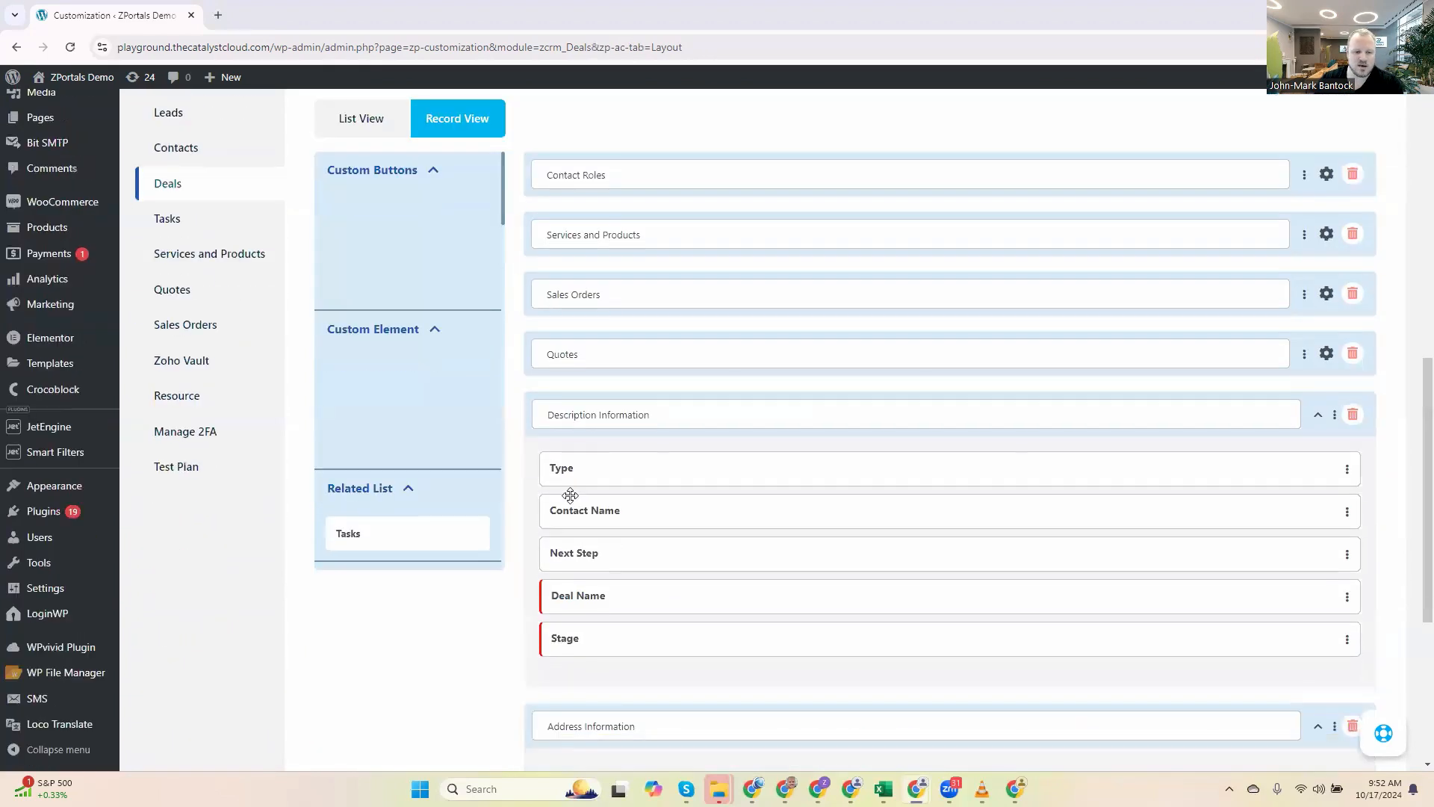
scroll(672, 506, "up", 2)
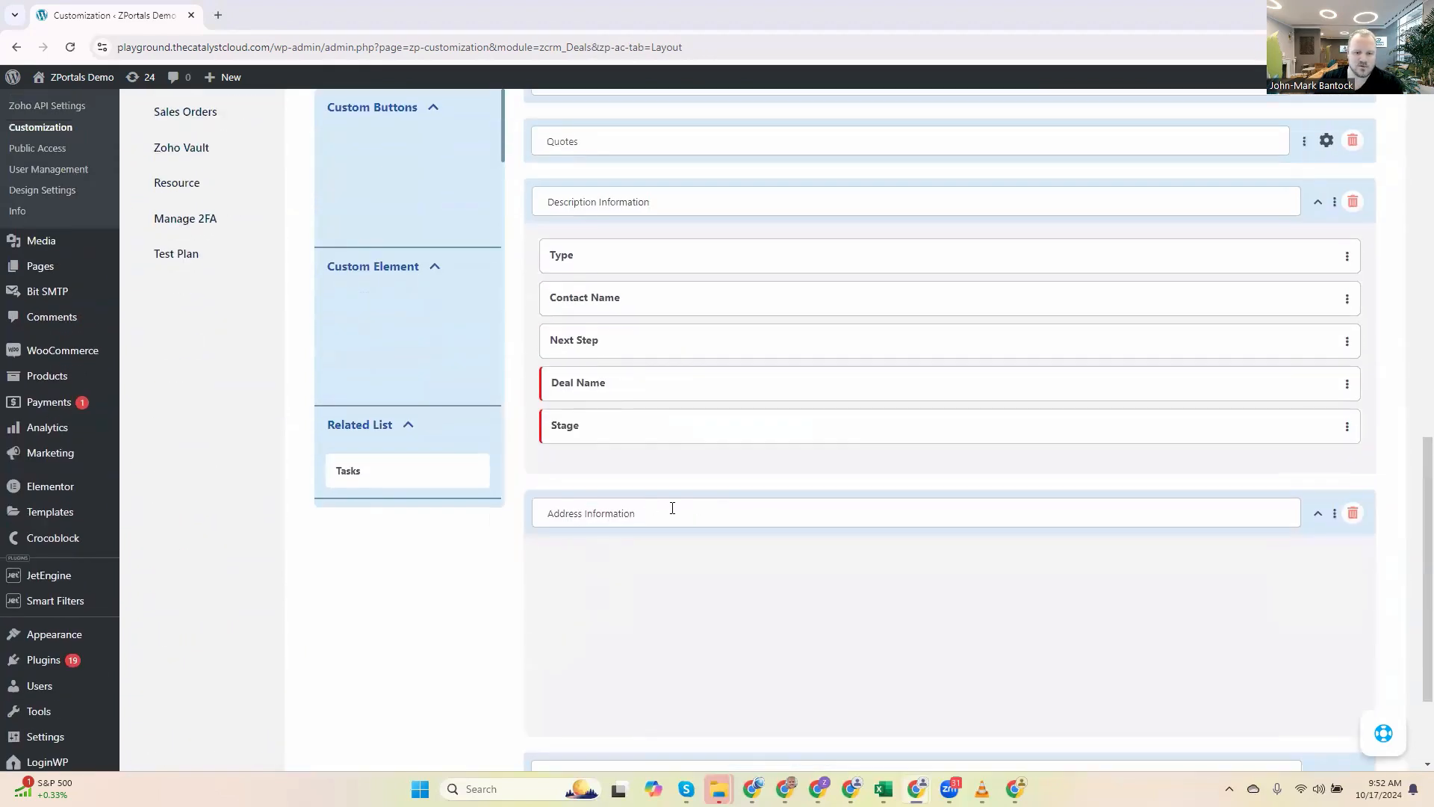
left_click(645, 515)
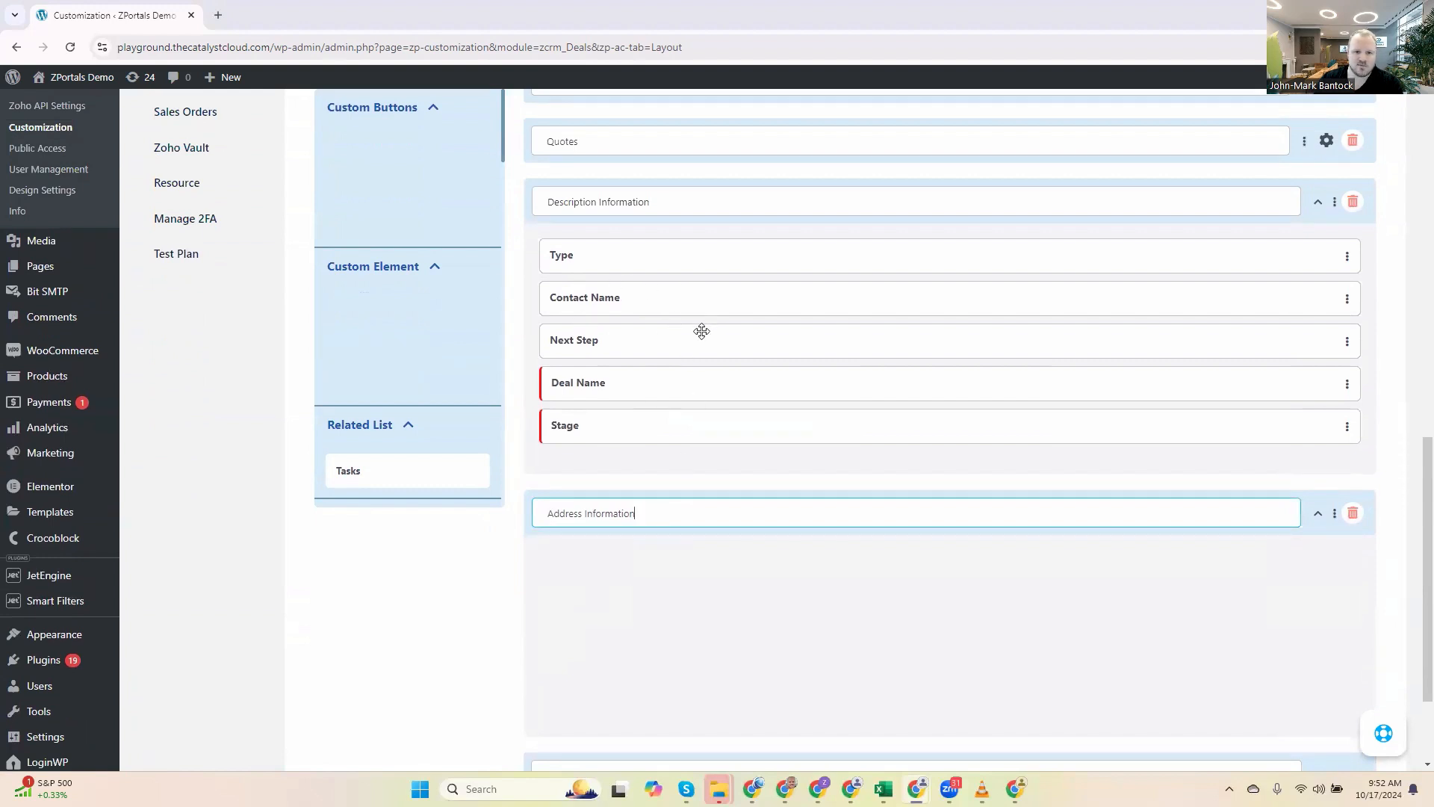
View the options available for the Contact Name field in the Deals record view, and close them without changes.
left_click(1347, 301)
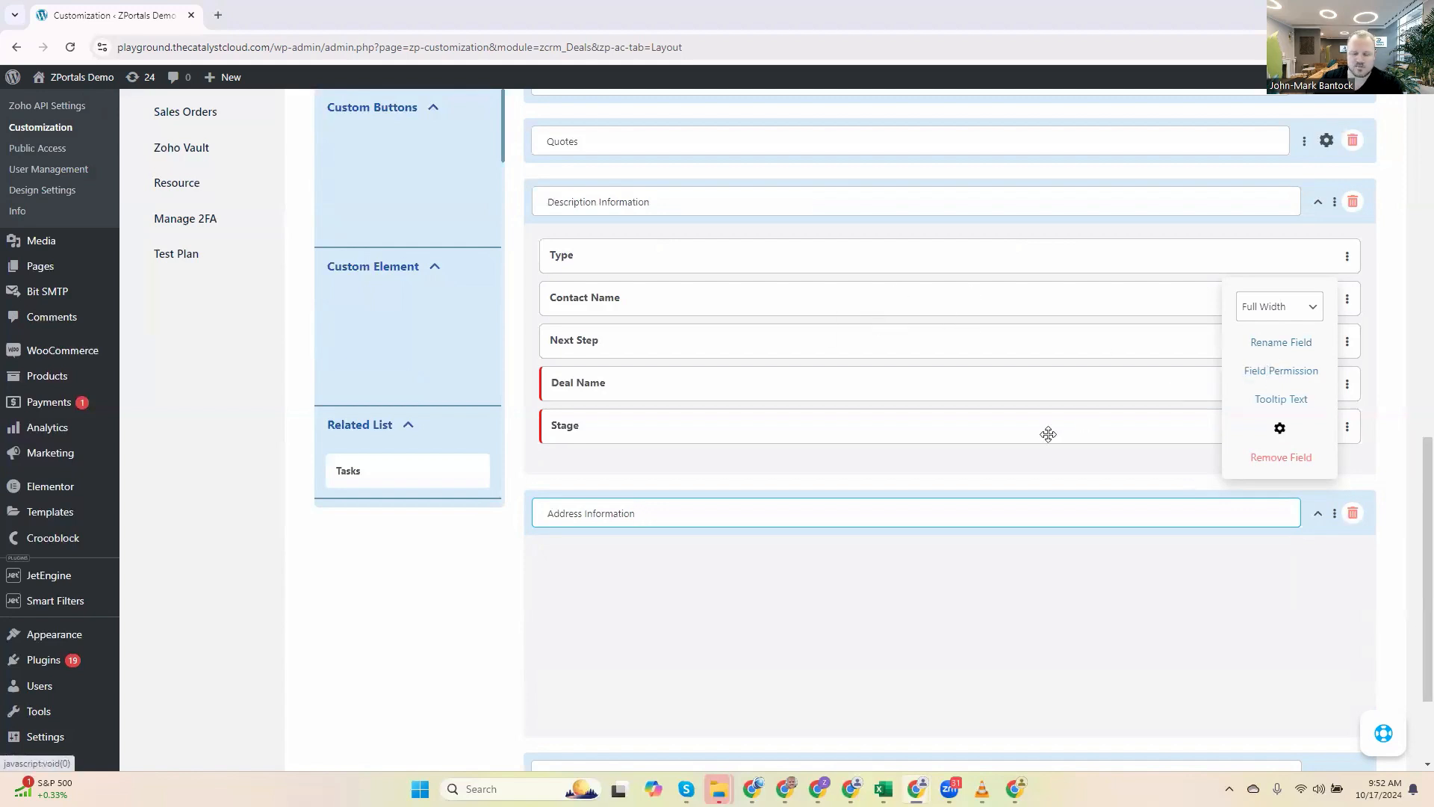
left_click(1011, 594)
scroll(995, 580, "up", 6)
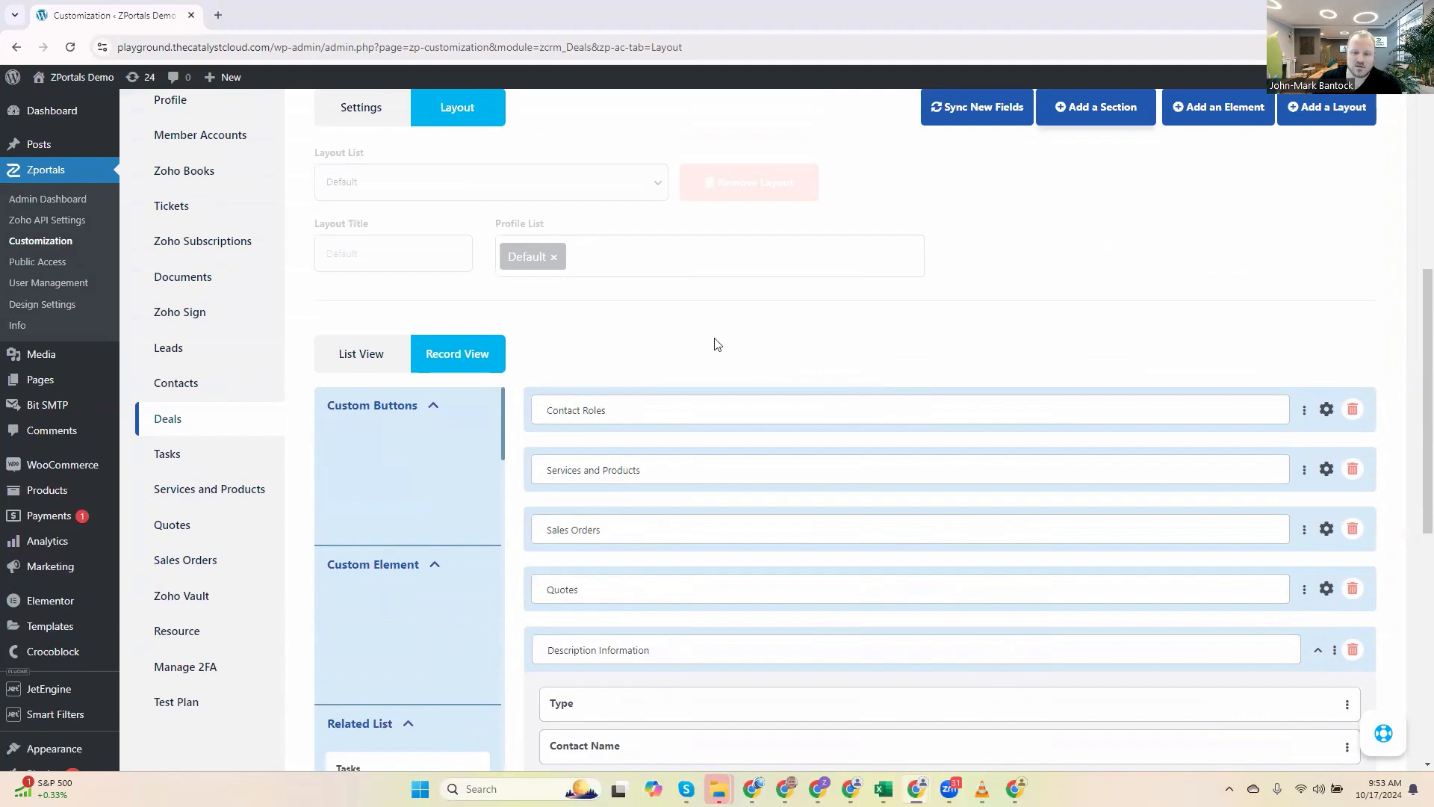
scroll(718, 355, "up", 2)
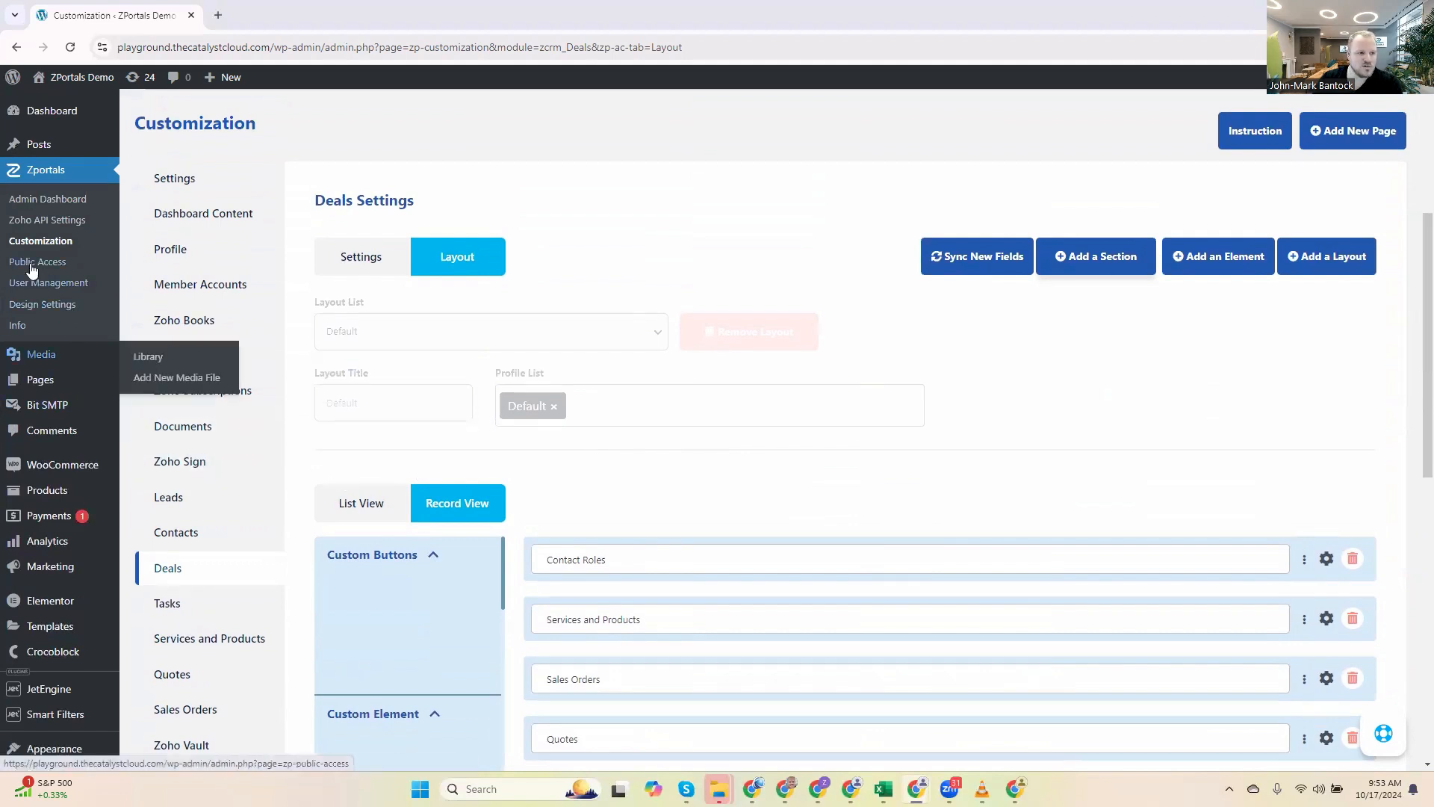
Open the user profiles list in the Zportals User Management page and look over the language profiles.
left_click(57, 291)
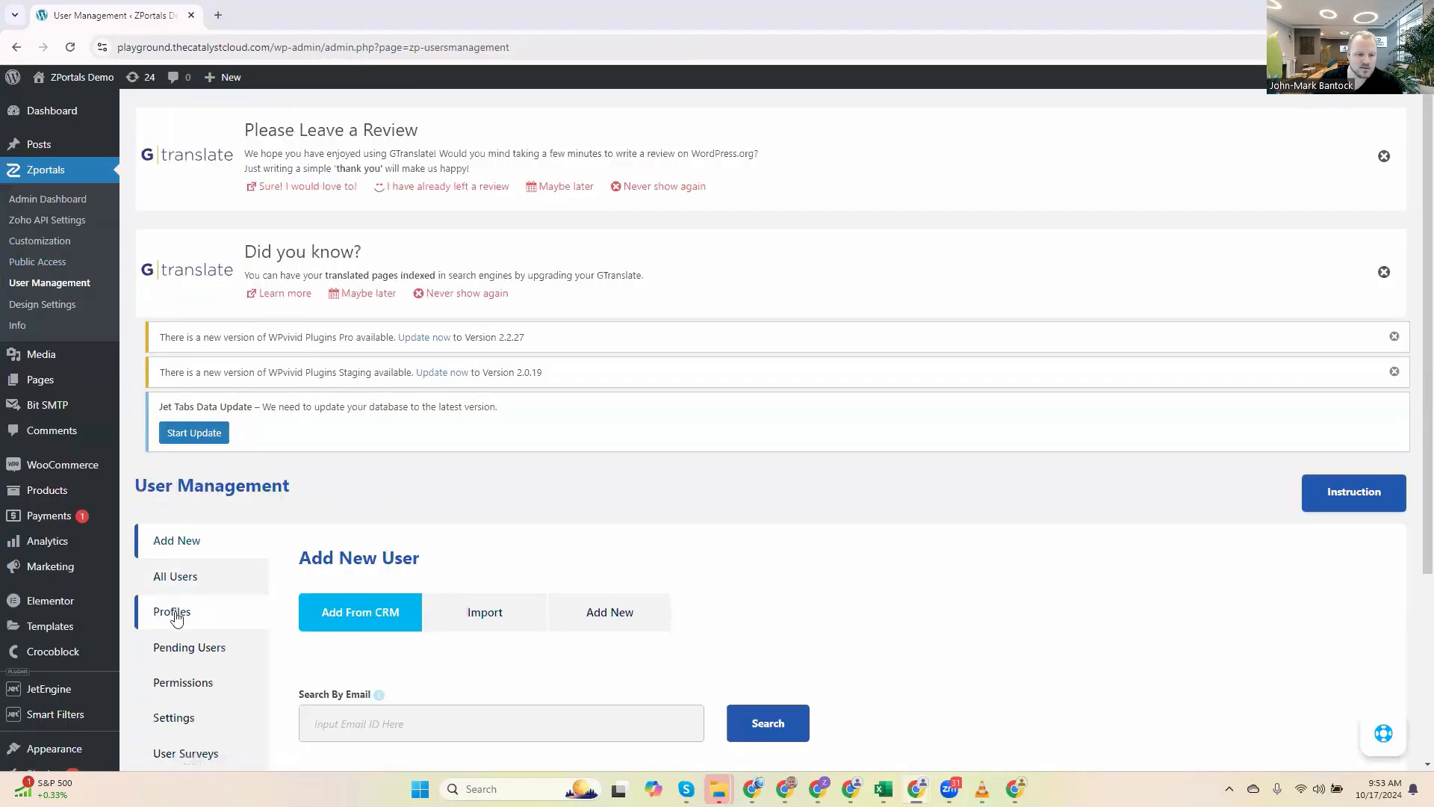
left_click(174, 614)
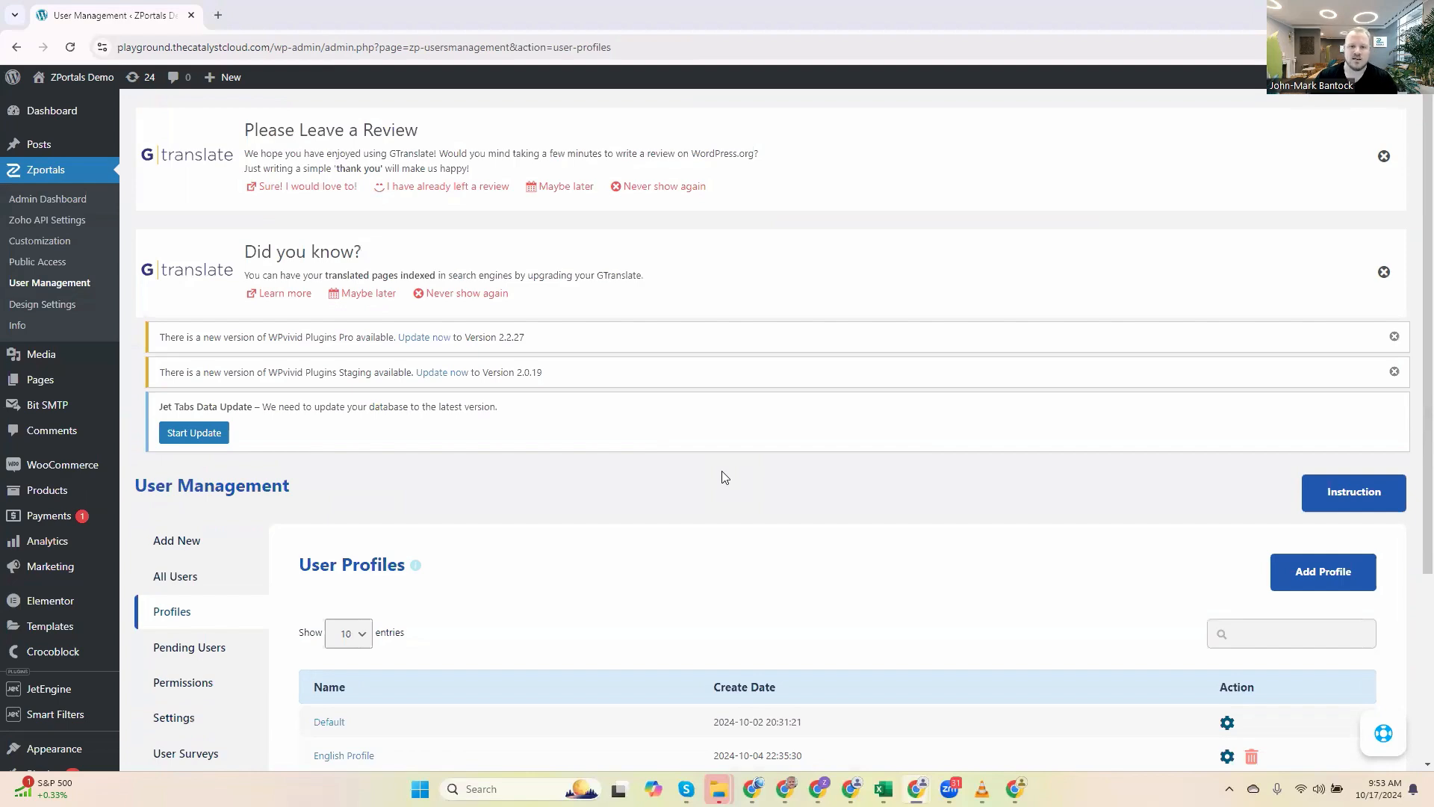
scroll(722, 478, "down", 3)
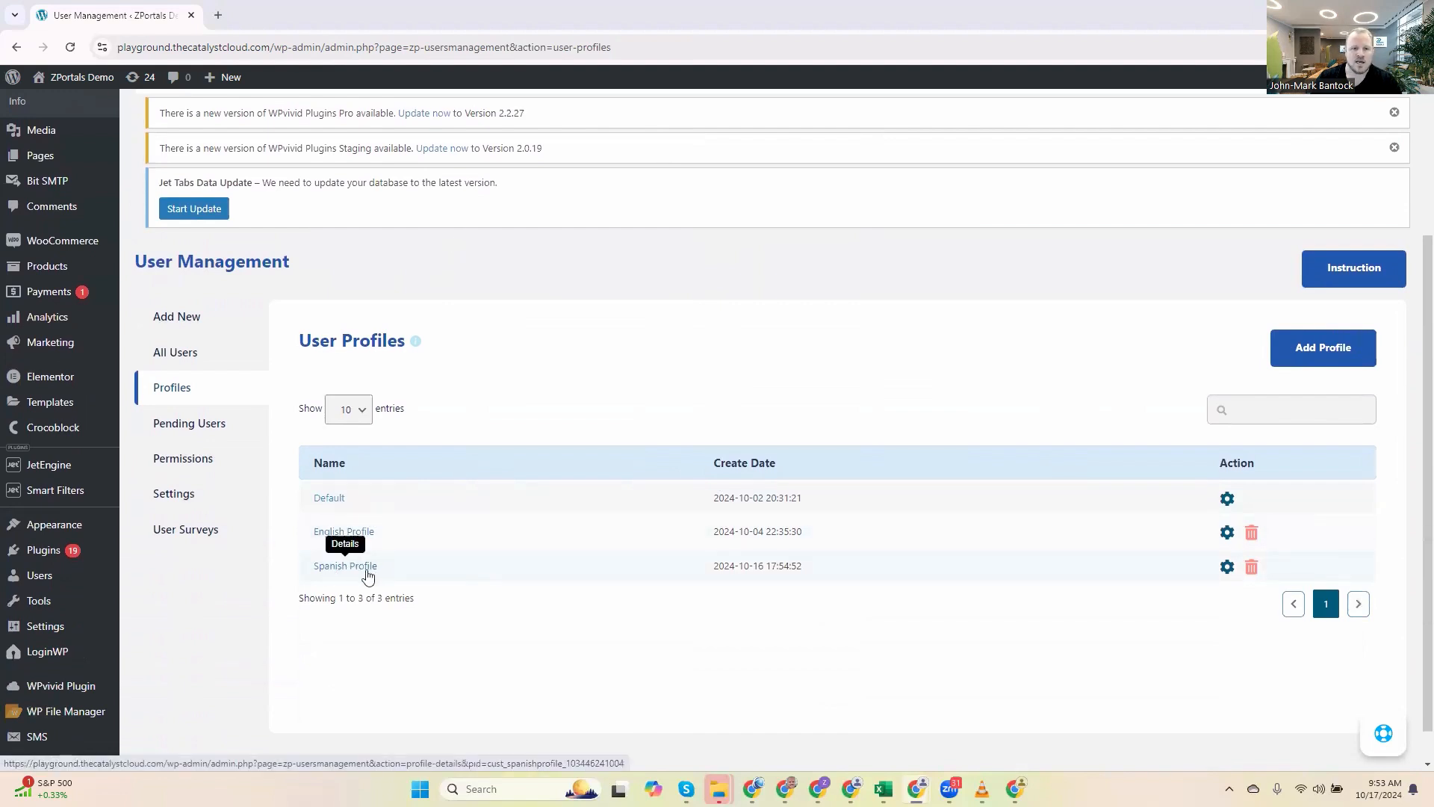
scroll(502, 430, "up", 3)
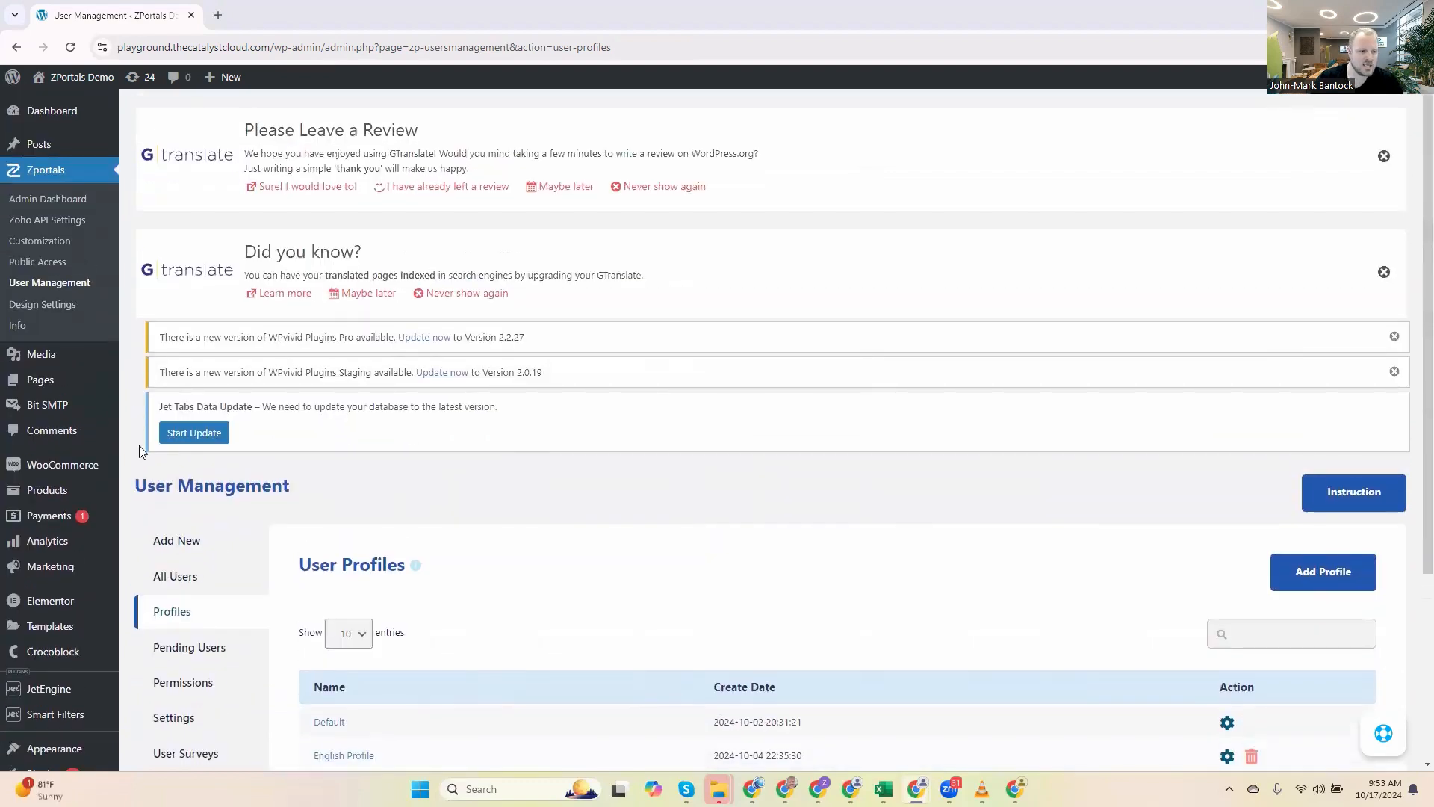
Return to the Zportals Customization page and look over the general module settings.
left_click(43, 243)
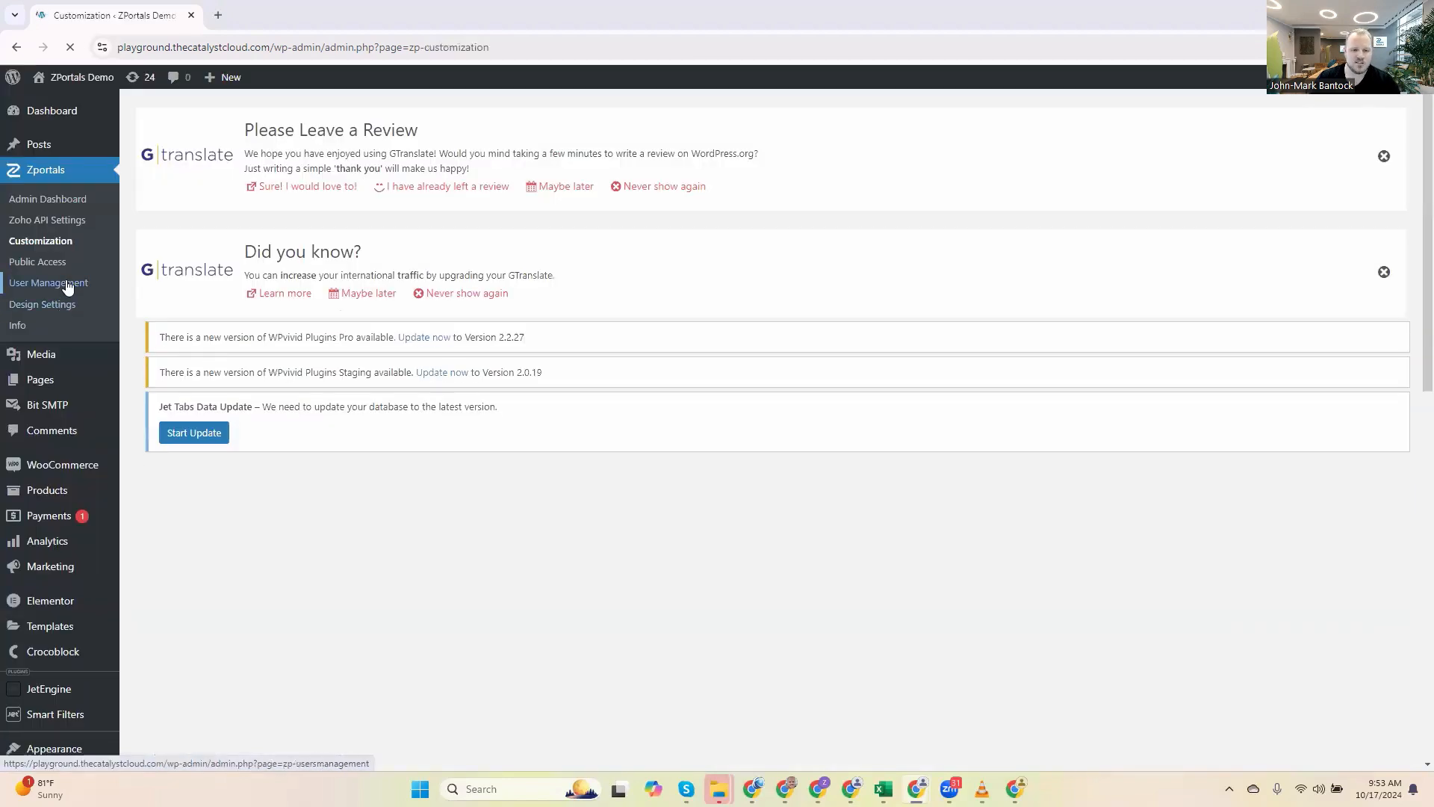
scroll(657, 594, "down", 4)
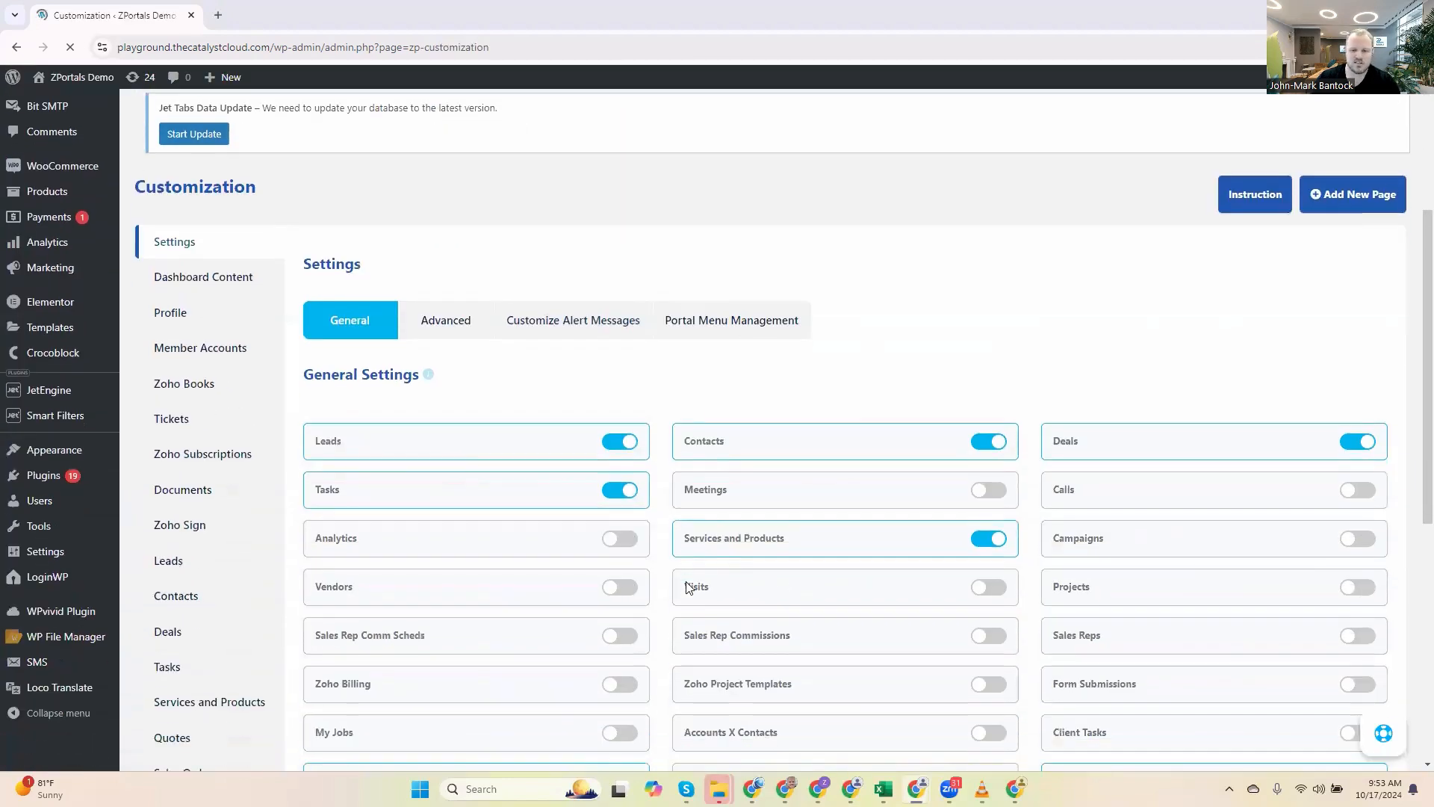
scroll(684, 588, "up", 2)
scroll(689, 587, "down", 3)
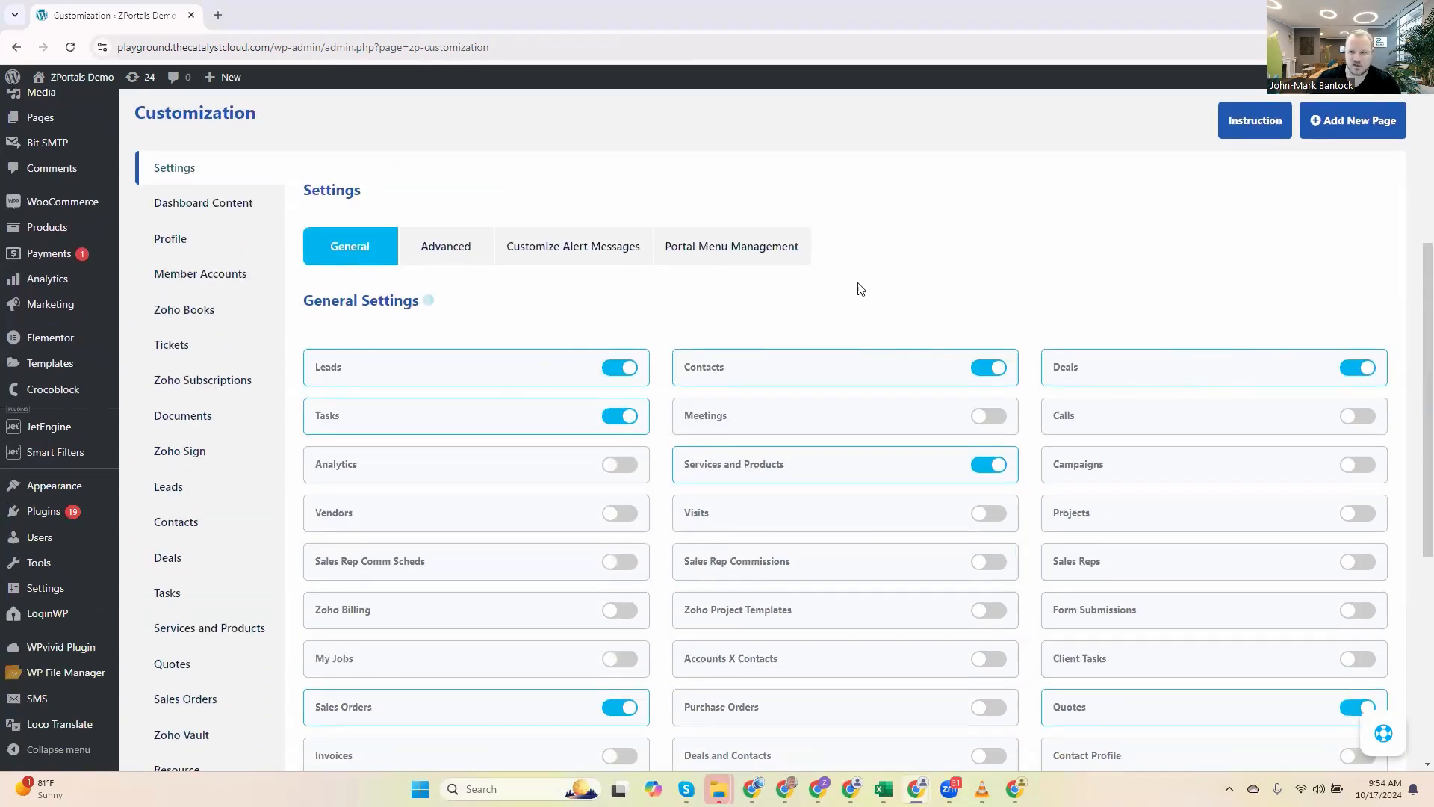
Try setting up a new custom page for the Deals module with the menu label "Deal (Spanish Version)".
left_click(1358, 126)
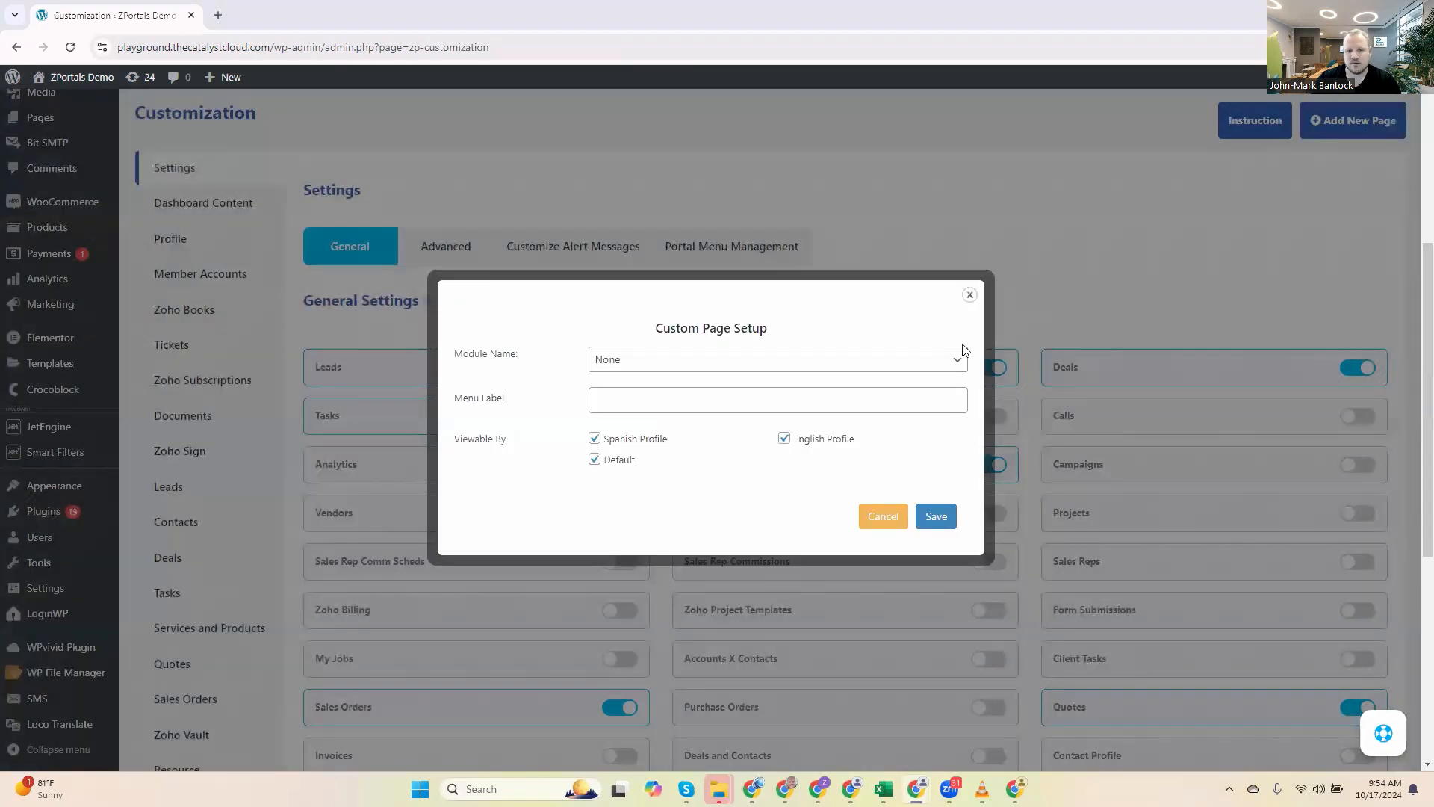
left_click(650, 361)
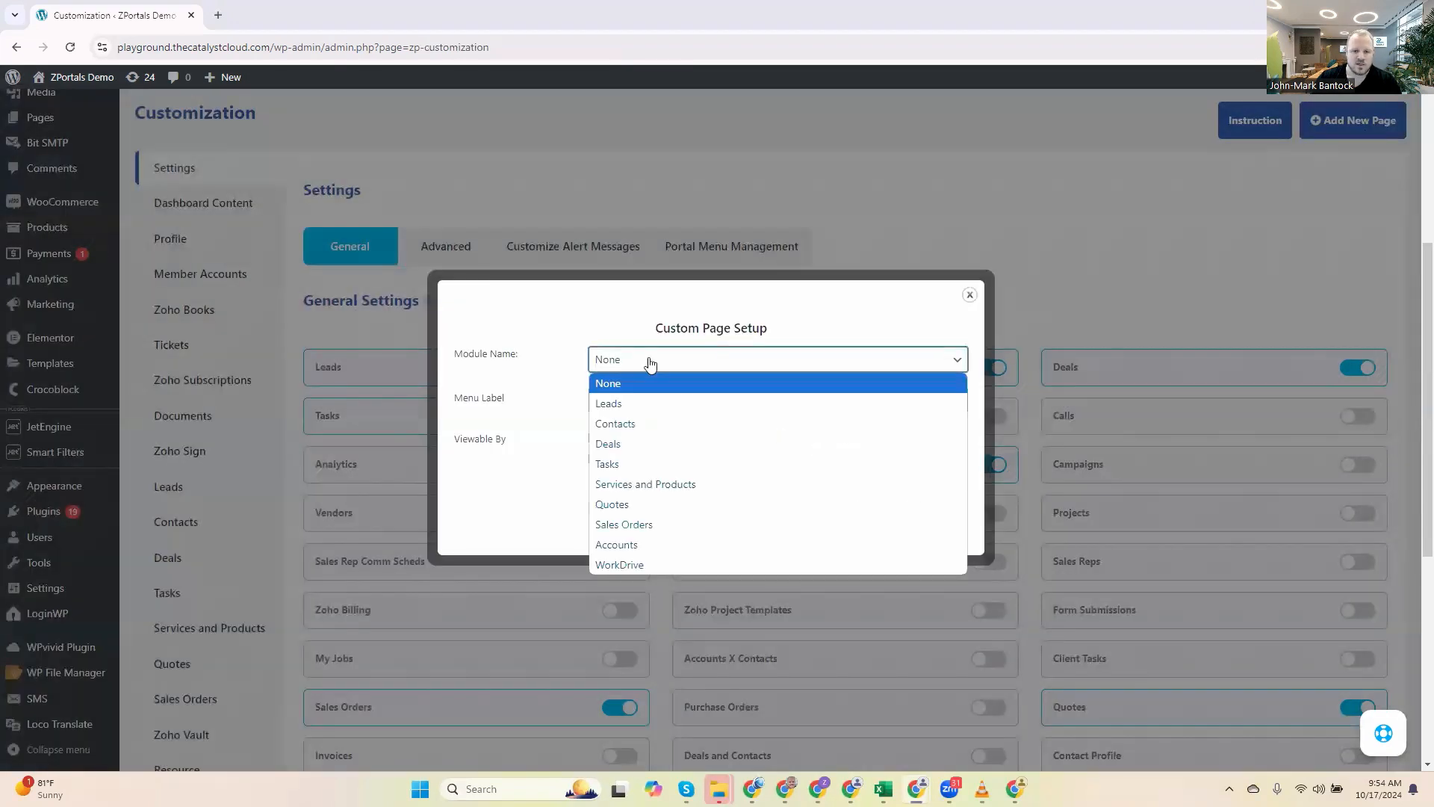
left_click(613, 445)
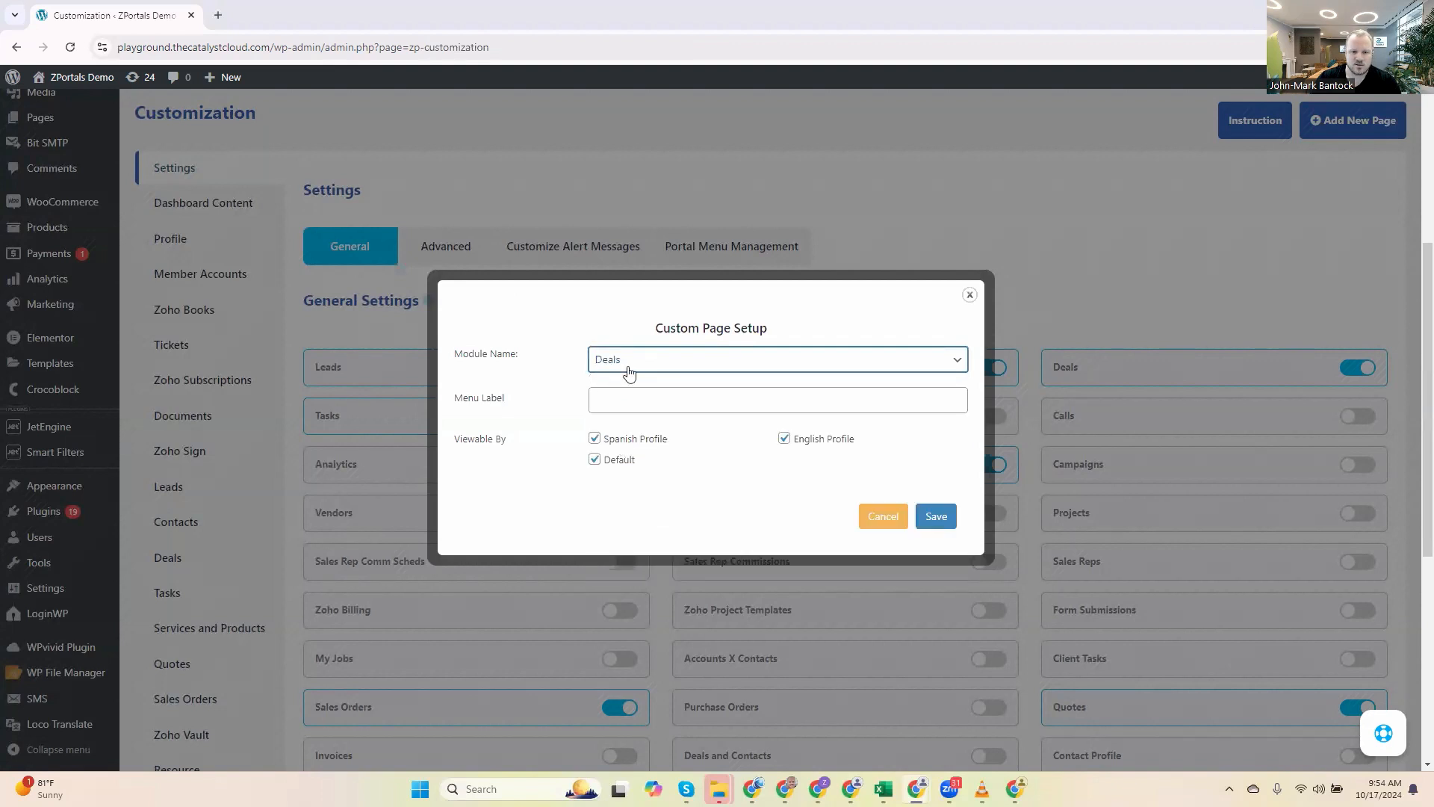
left_click(616, 398)
type("Deal")
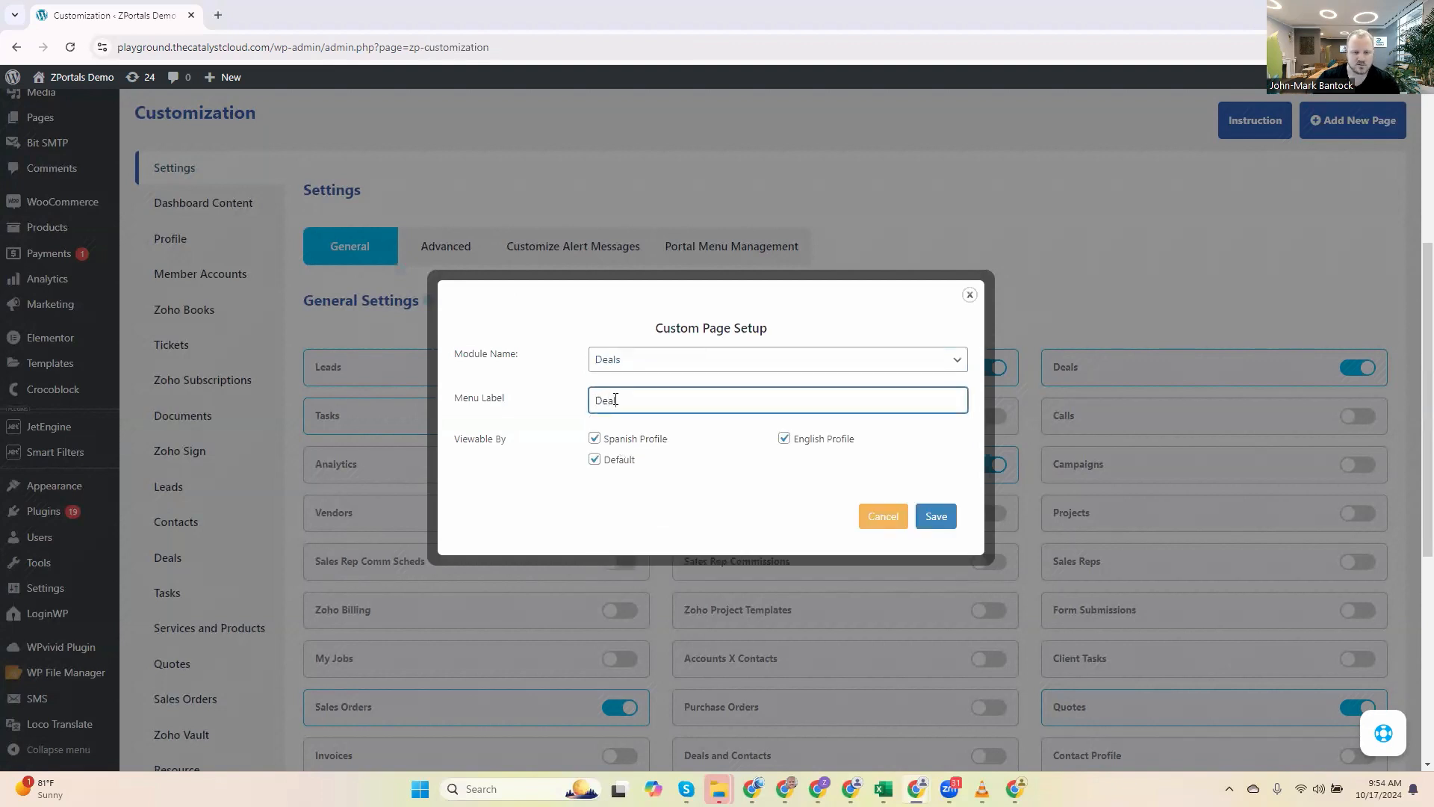
type("s (Spanish Version)")
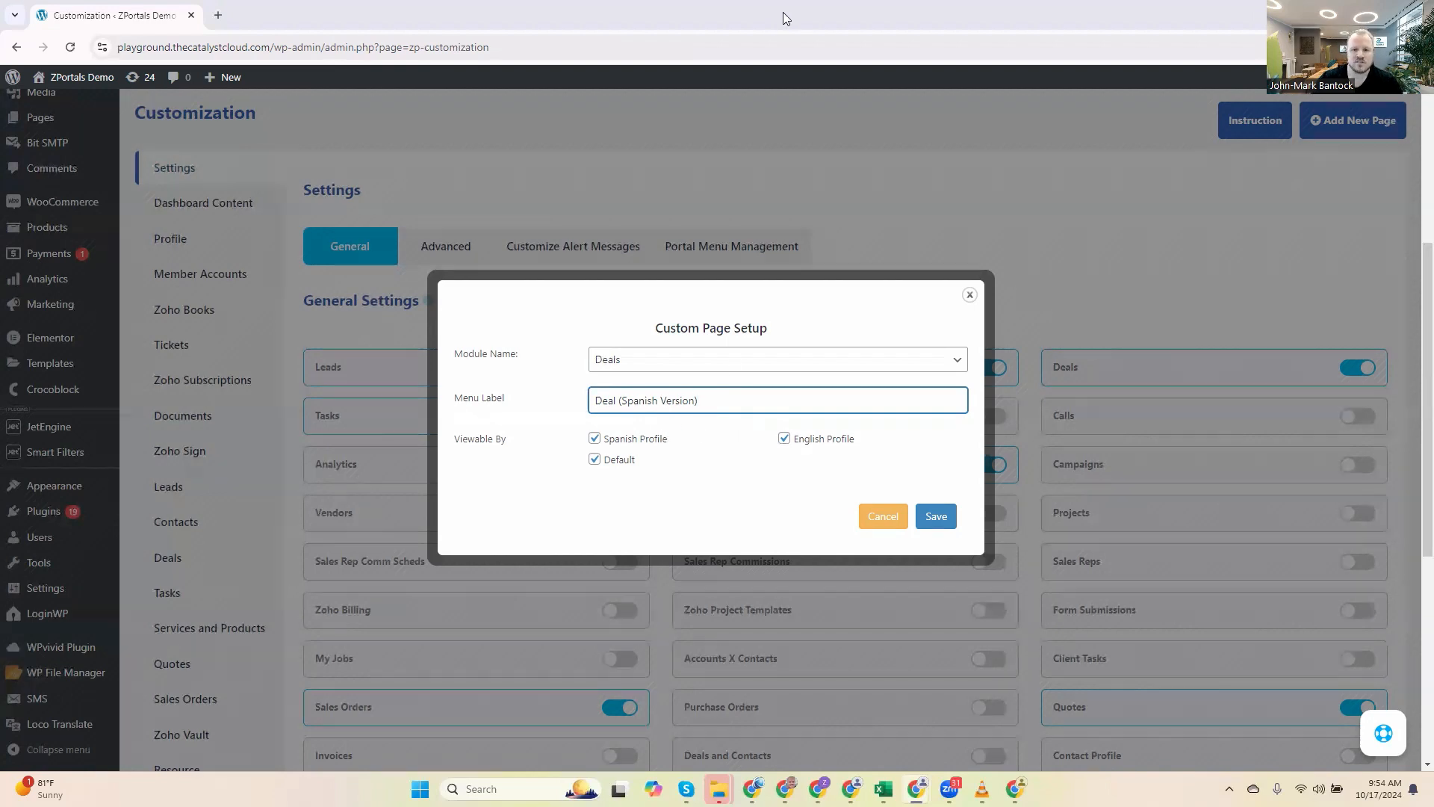
Switch to Zoho CRM, open the first contact's record and examine its zportals fields, including Assigned Profile, without editing them.
key("alt+Tab")
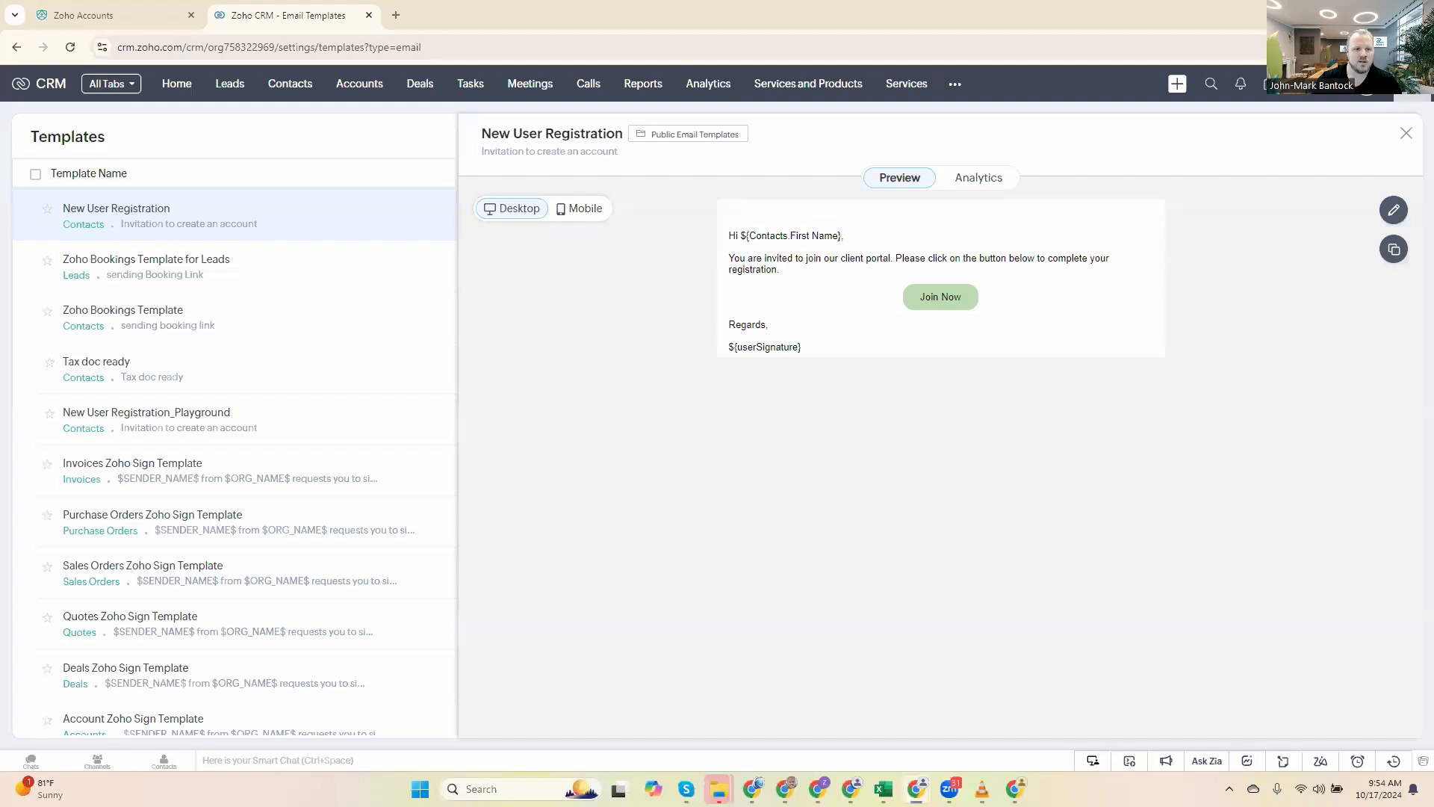
left_click(291, 88)
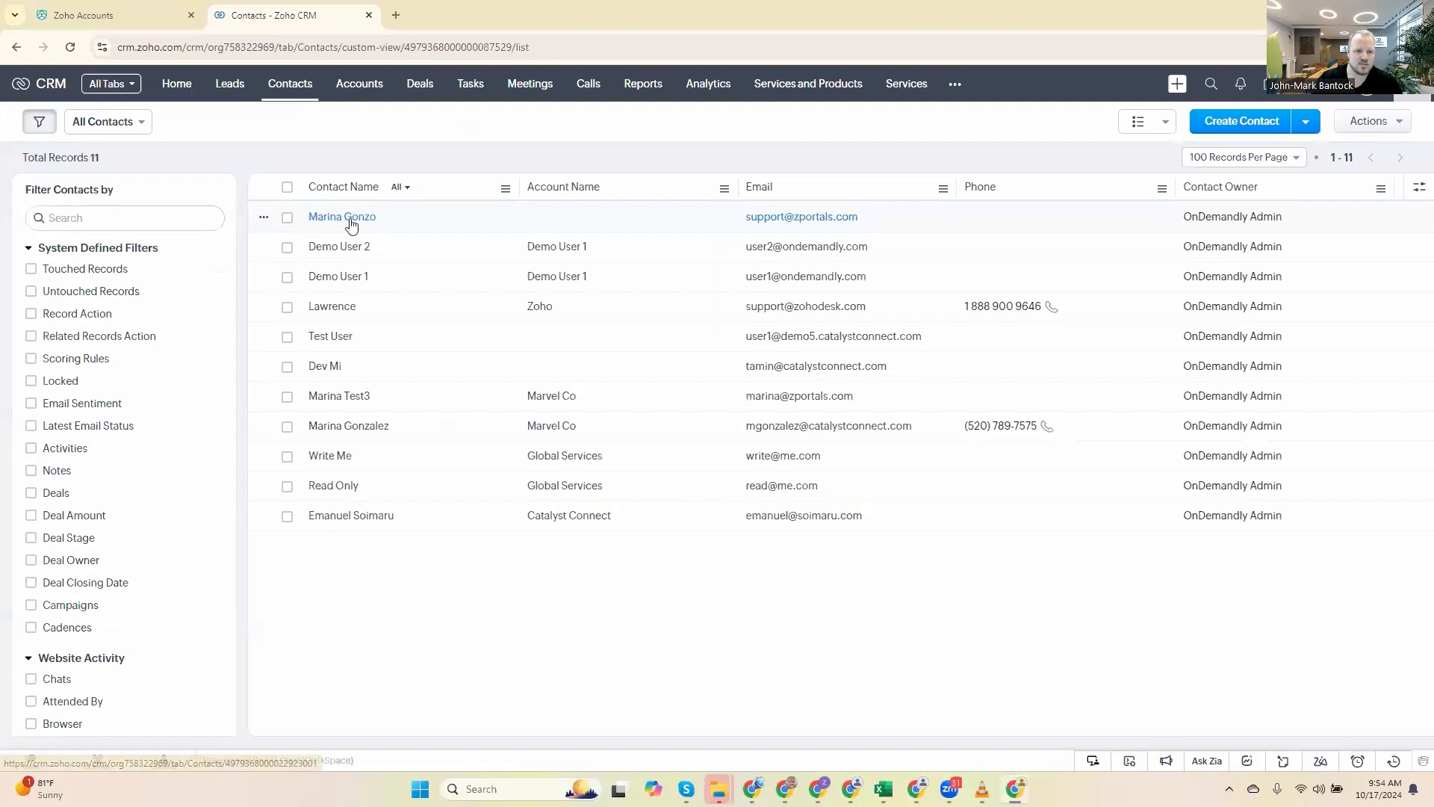
left_click(351, 223)
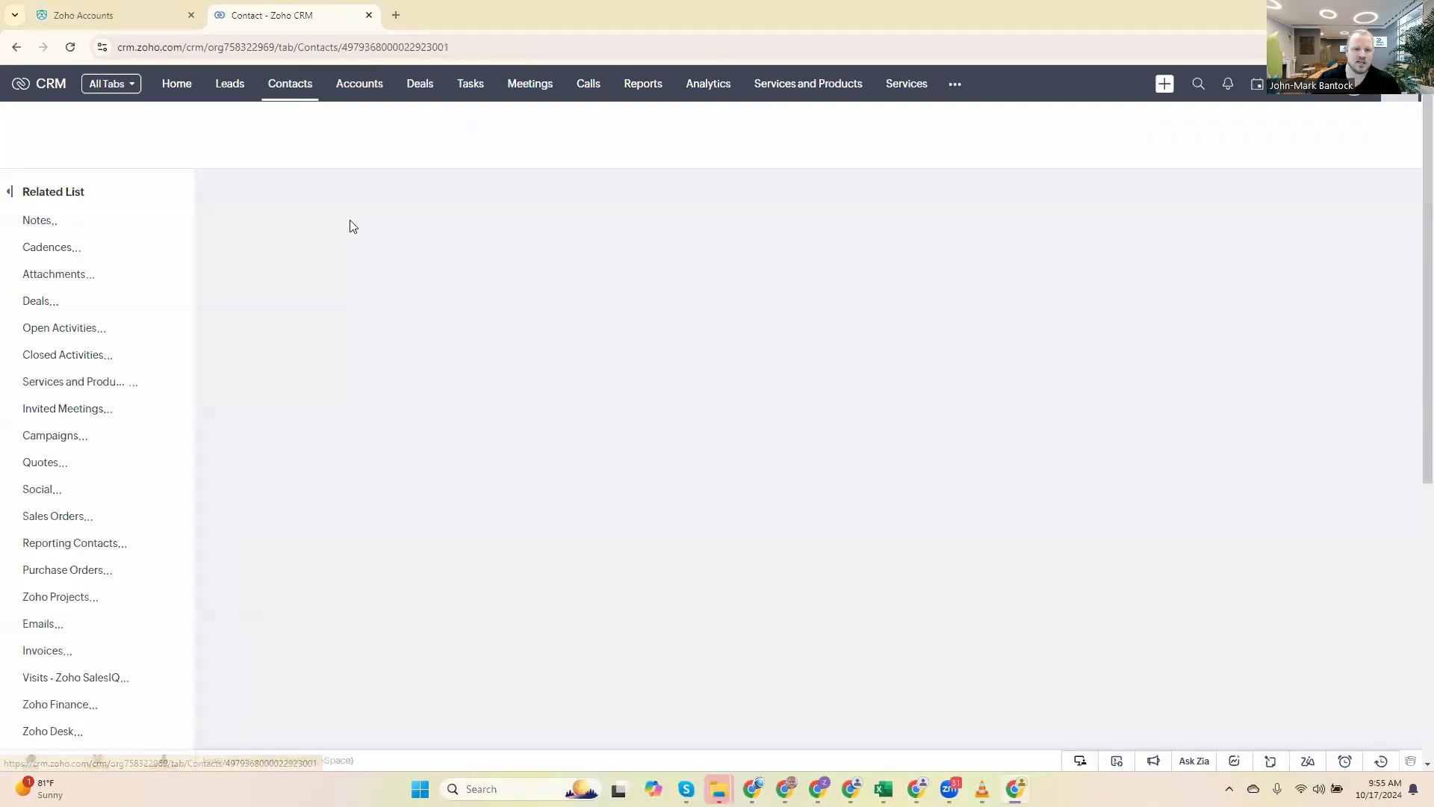
scroll(579, 523, "down", 4)
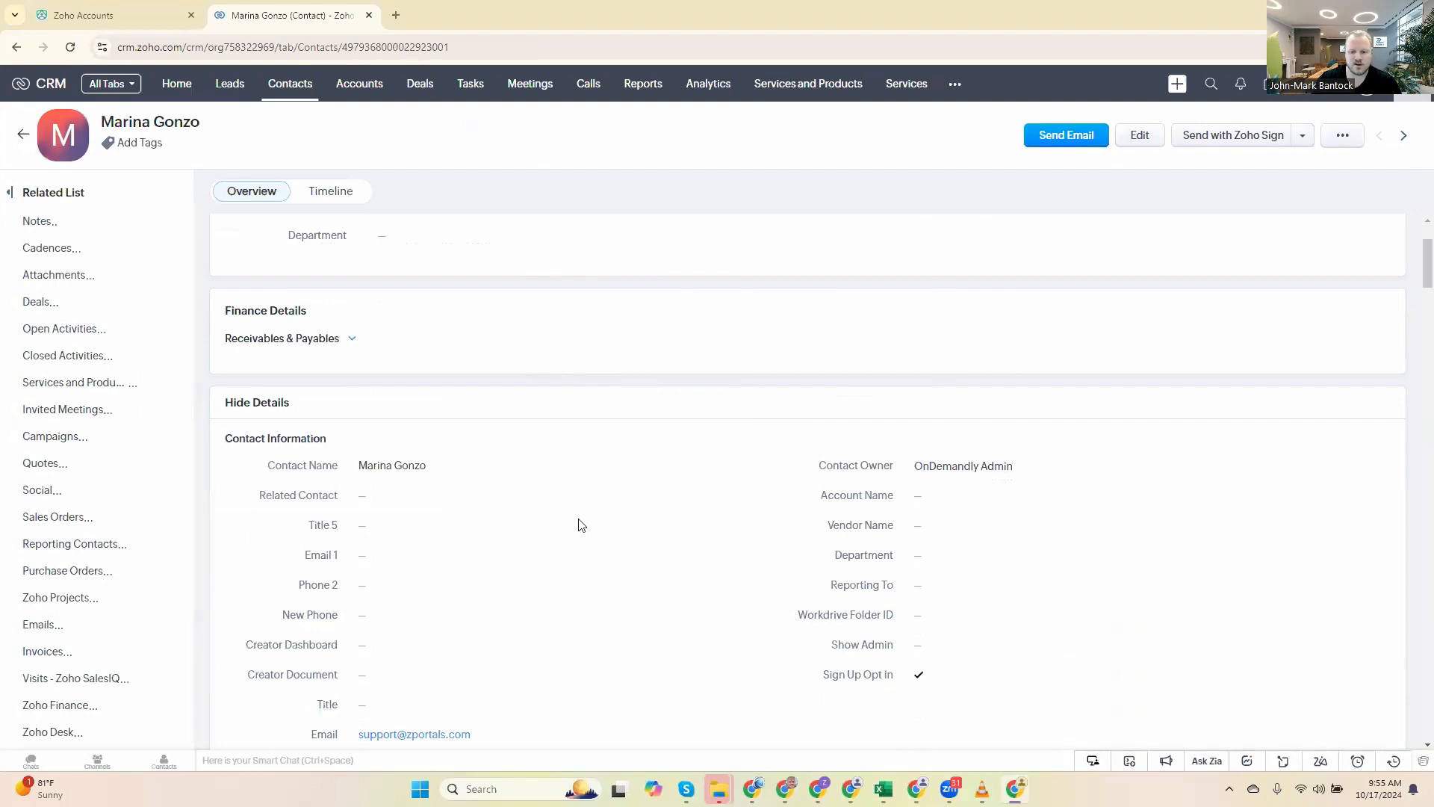
scroll(581, 523, "down", 5)
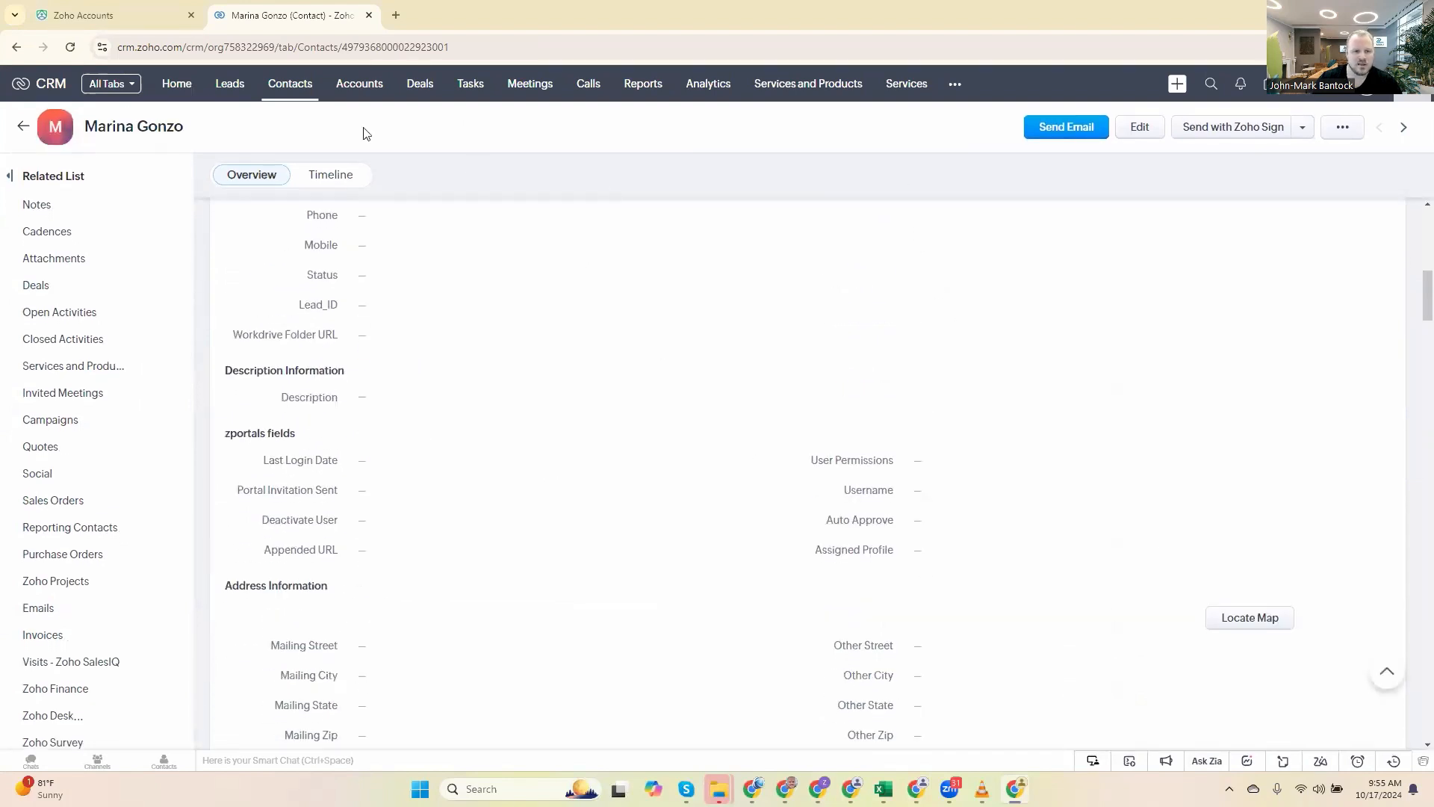
left_click(930, 560)
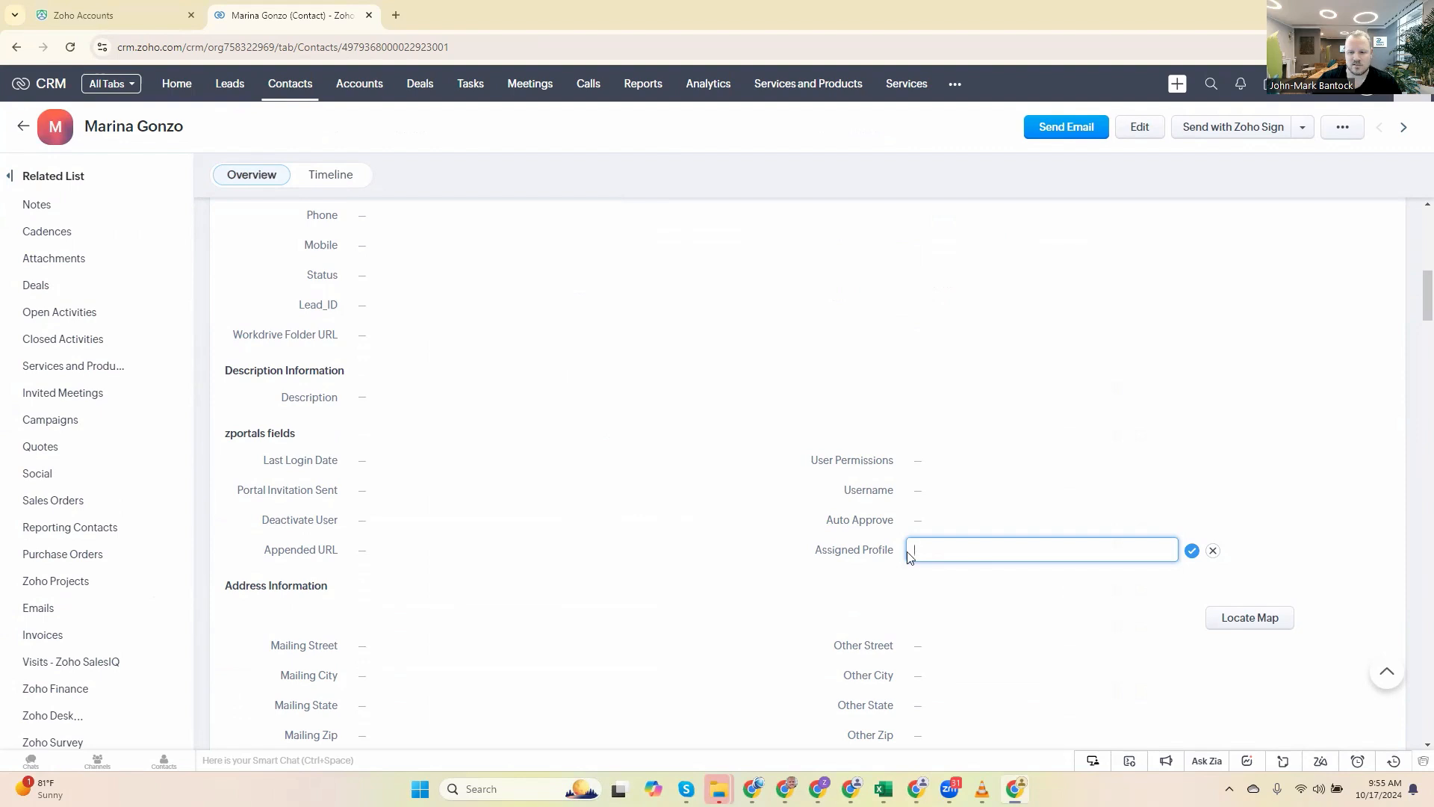
left_click(1212, 551)
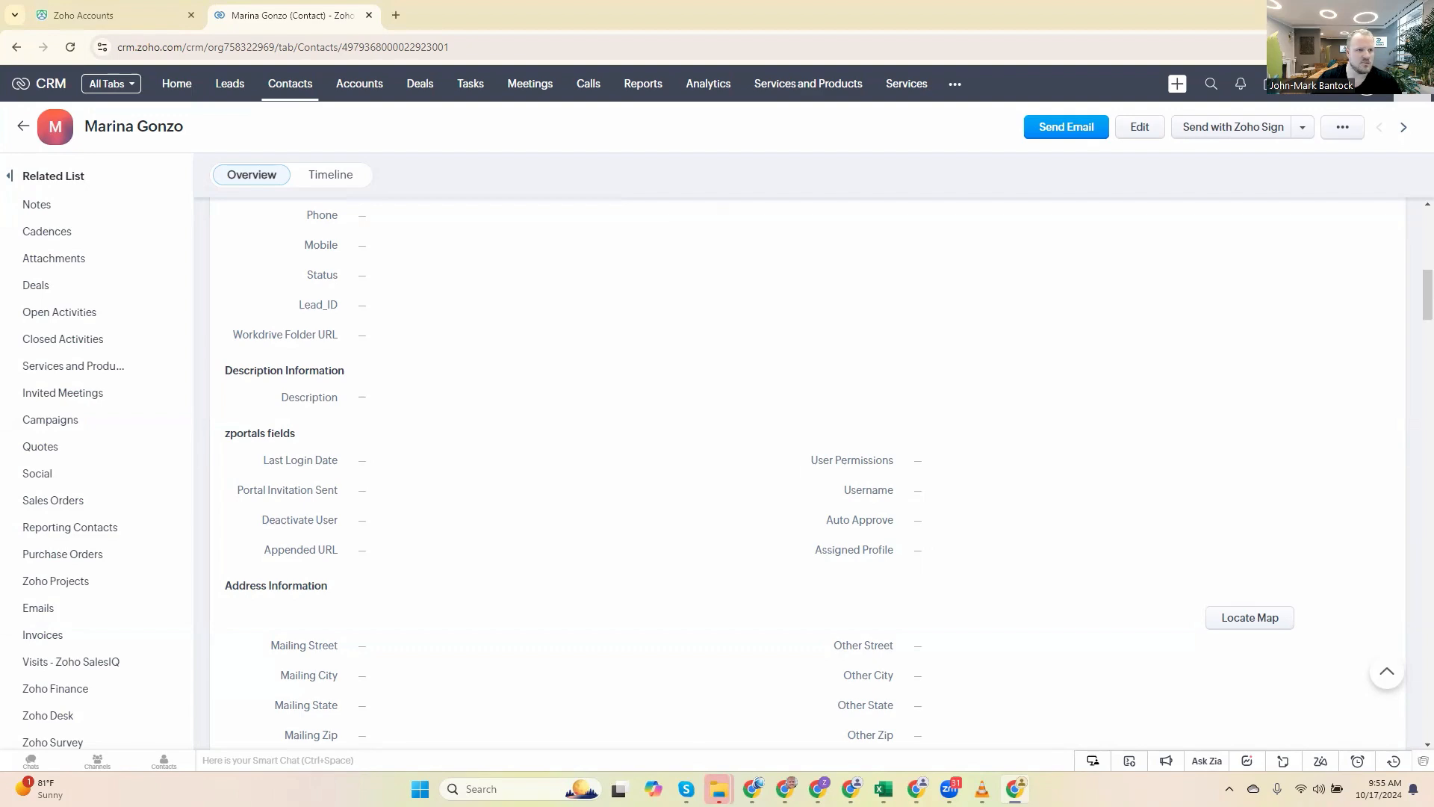
Switch back to the ZPortals Demo window, discard the custom page setup, and examine the Default dashboard's Dashboard Content settings.
key("alt+Tab")
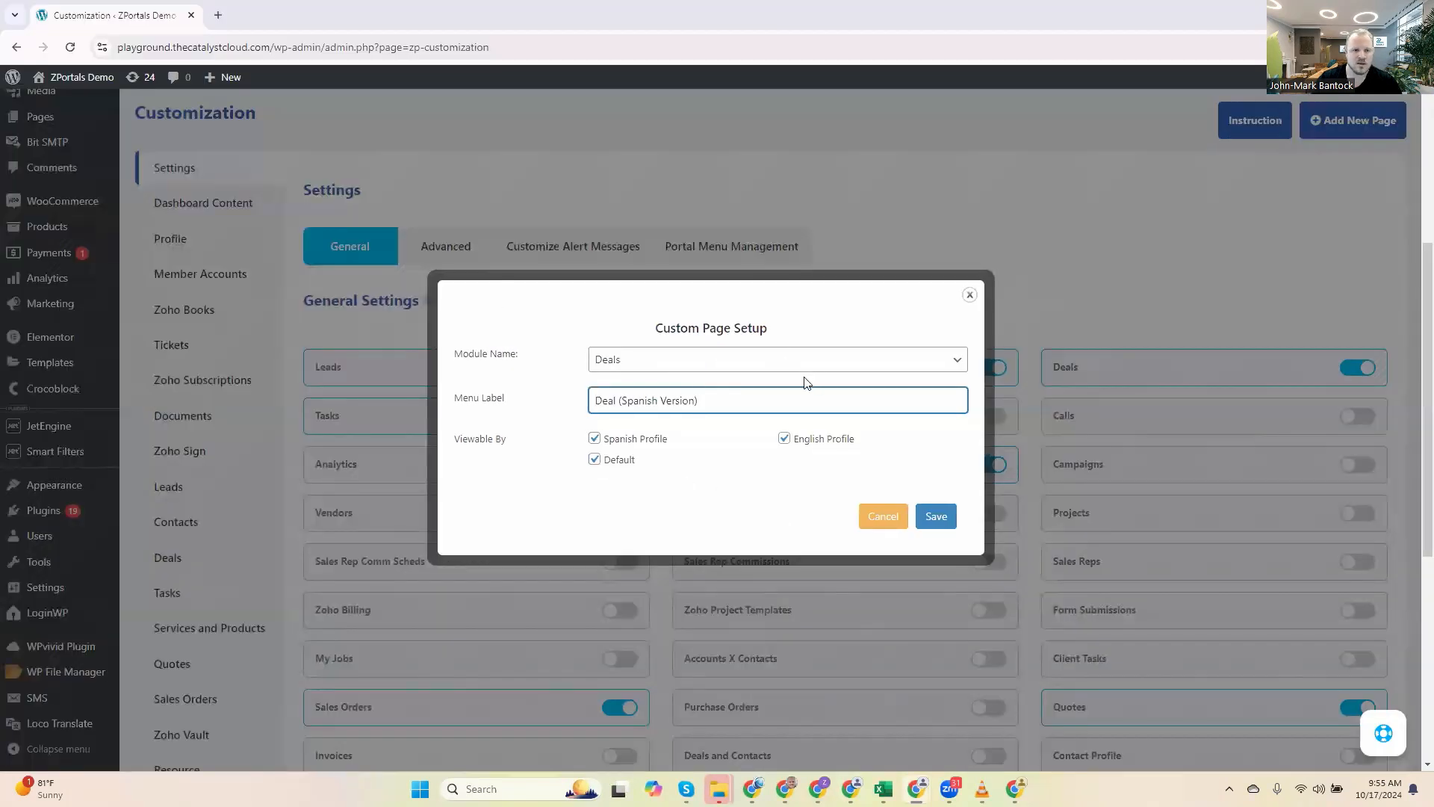
left_click(893, 515)
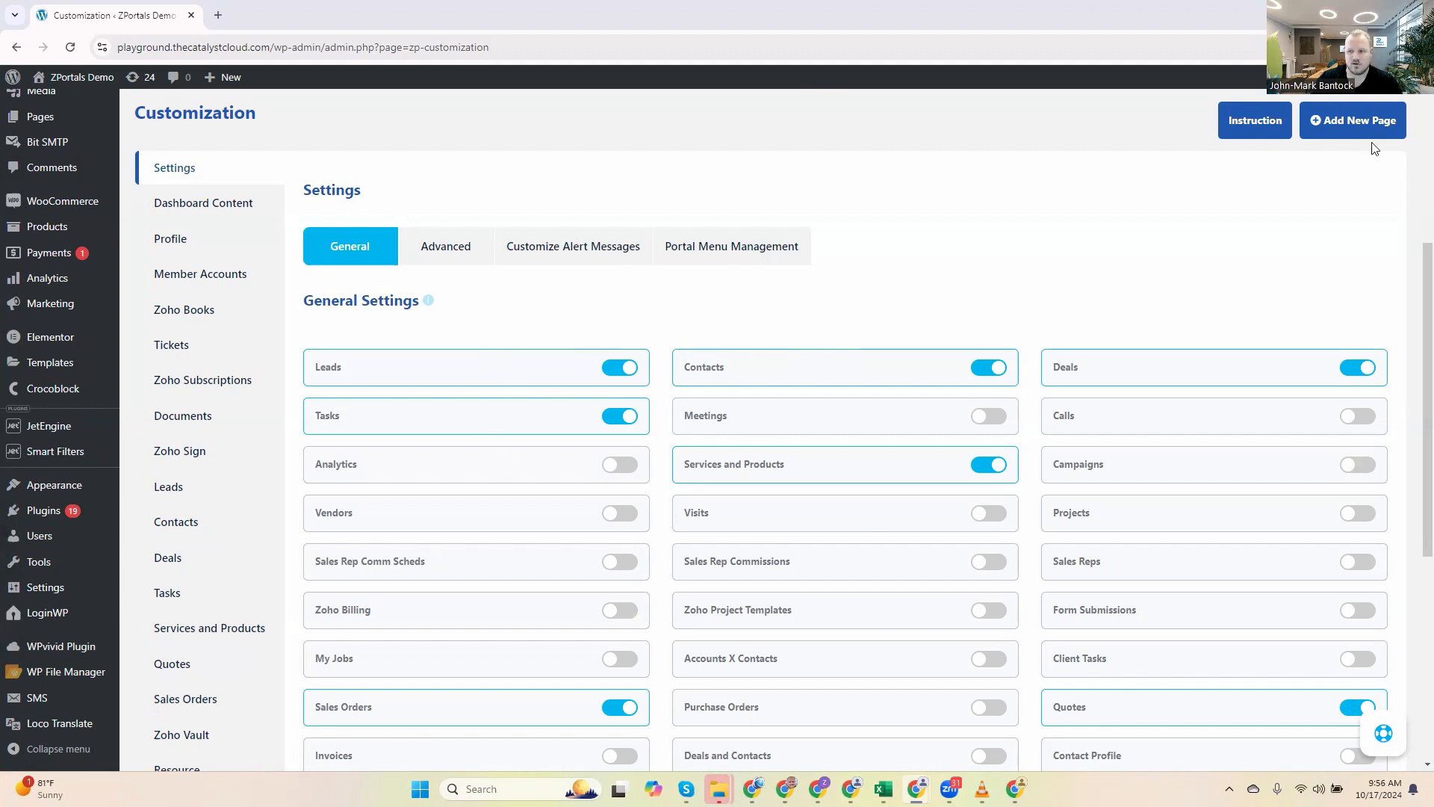
left_click(199, 212)
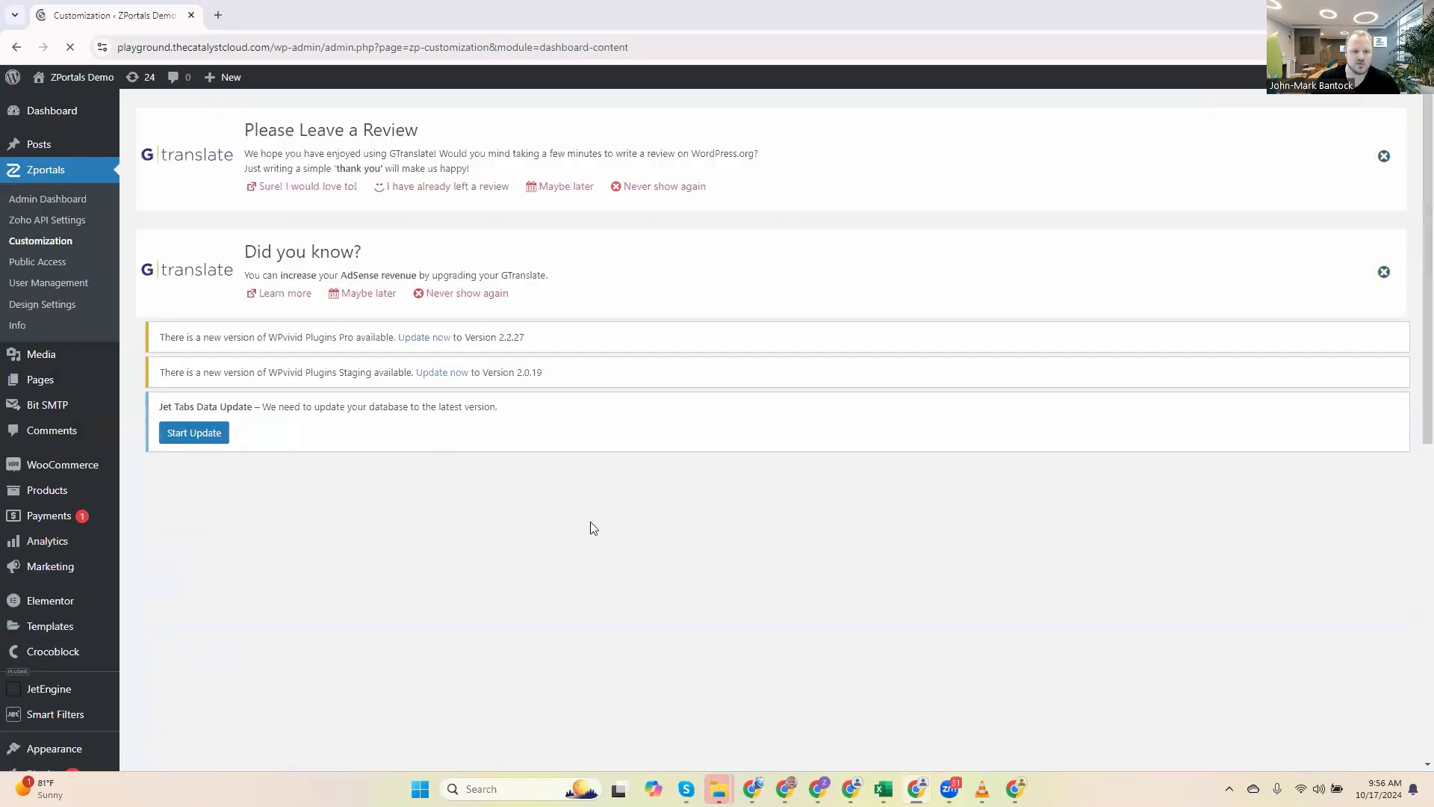
scroll(759, 550, "down", 2)
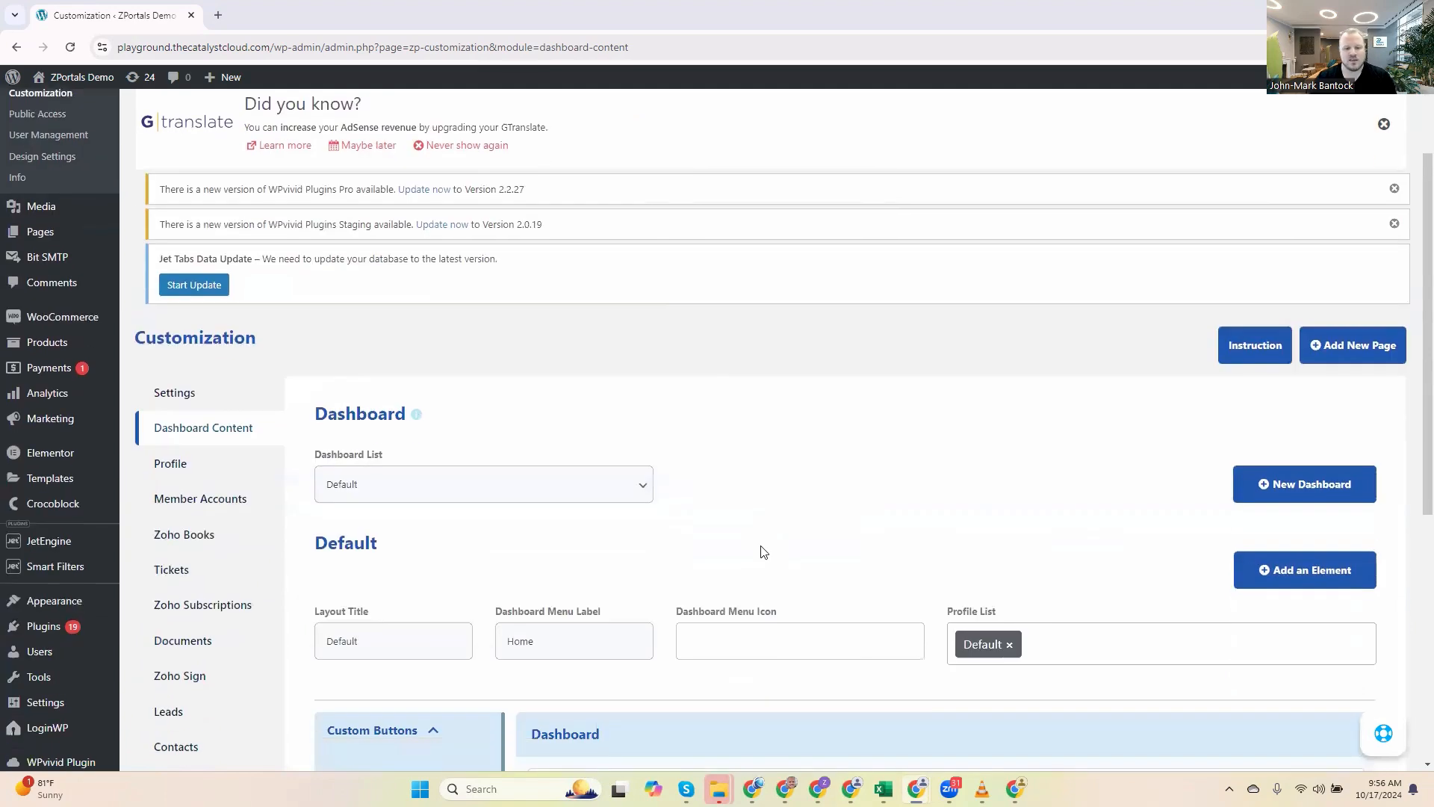
scroll(715, 478, "down", 2)
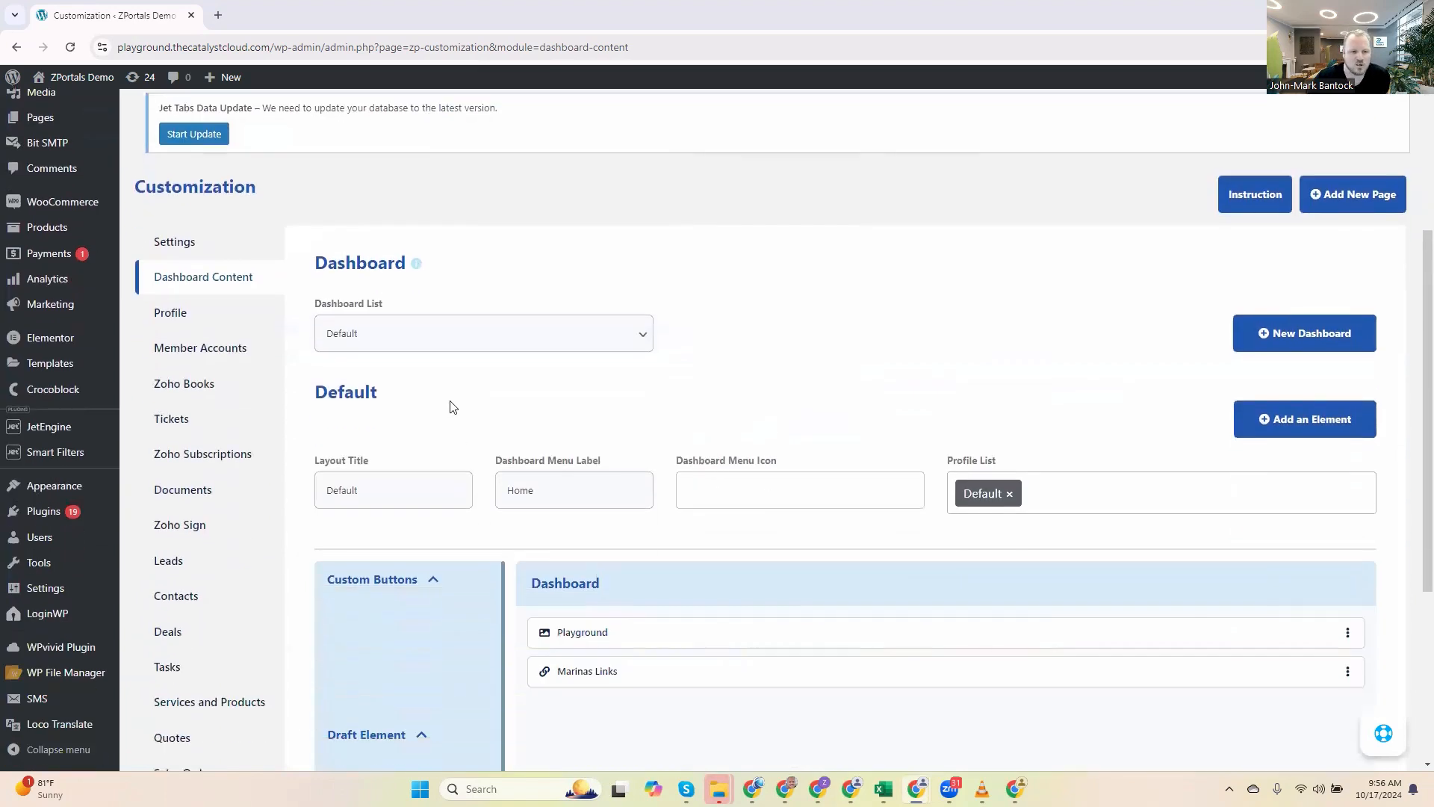